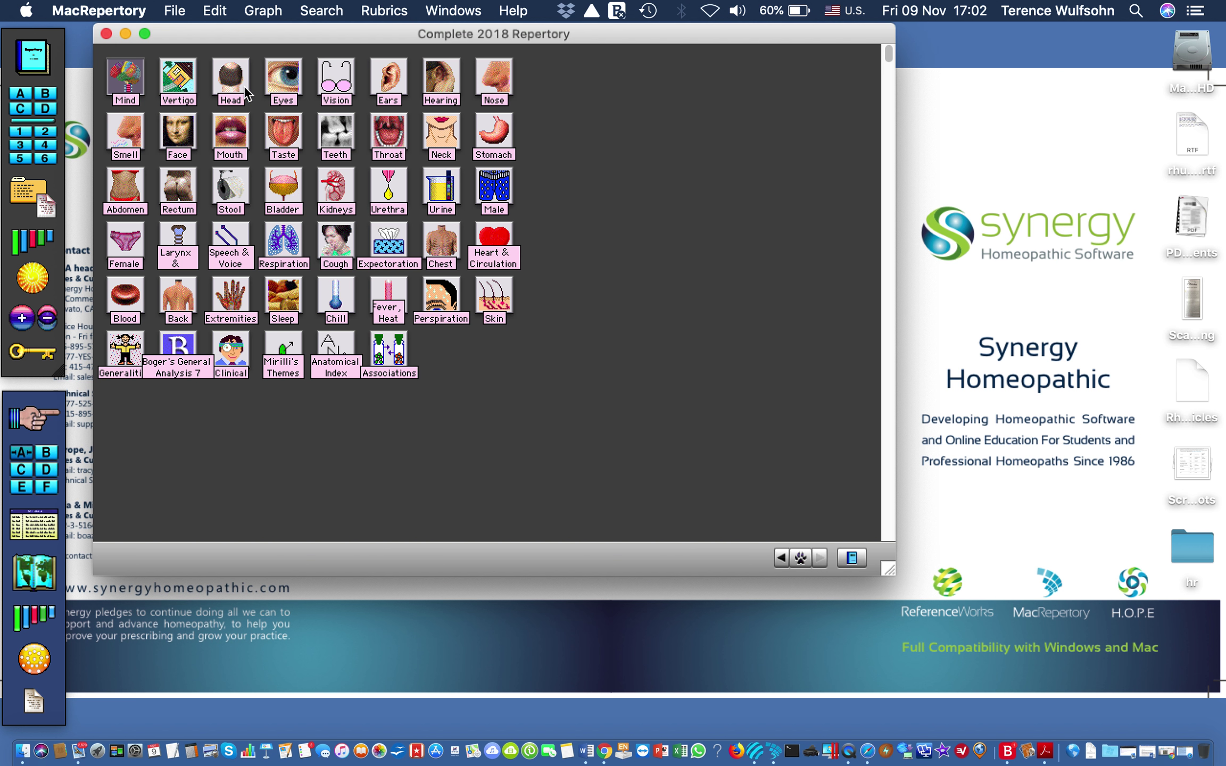
Open the combined Remedies & Words search and clear its previous criteria.
click(319, 12)
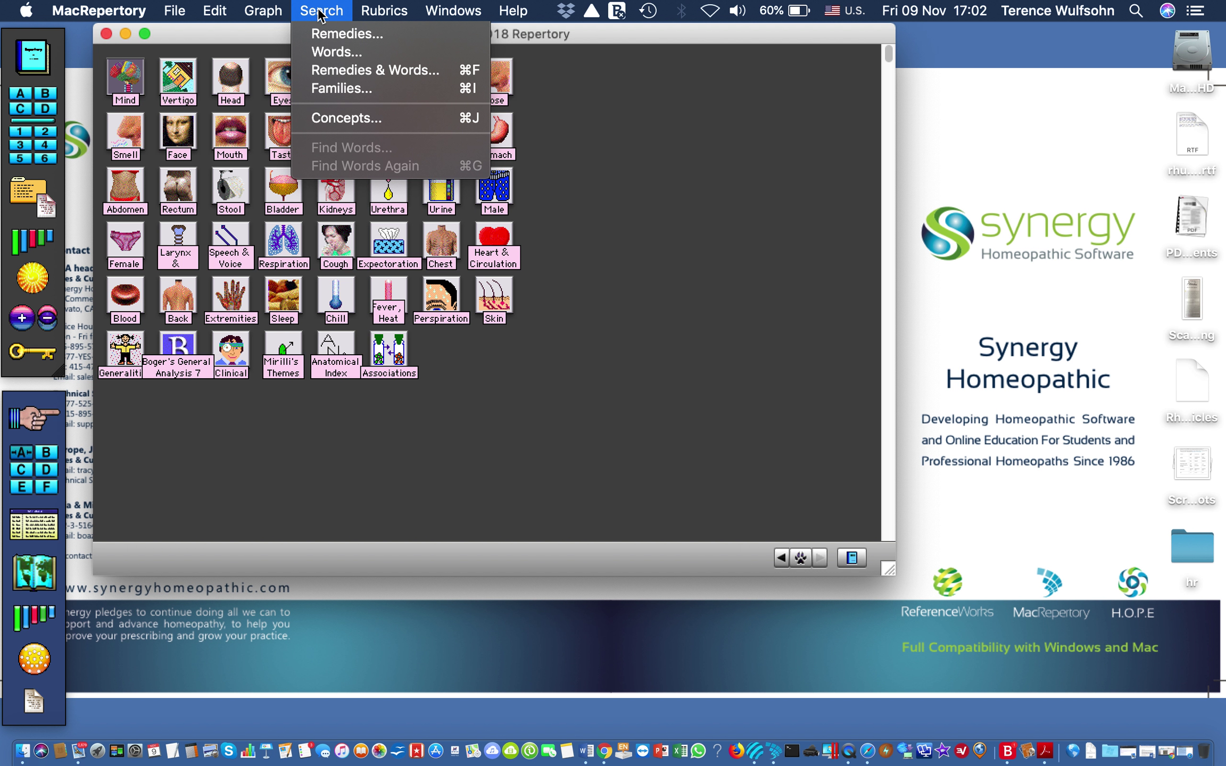
click(340, 70)
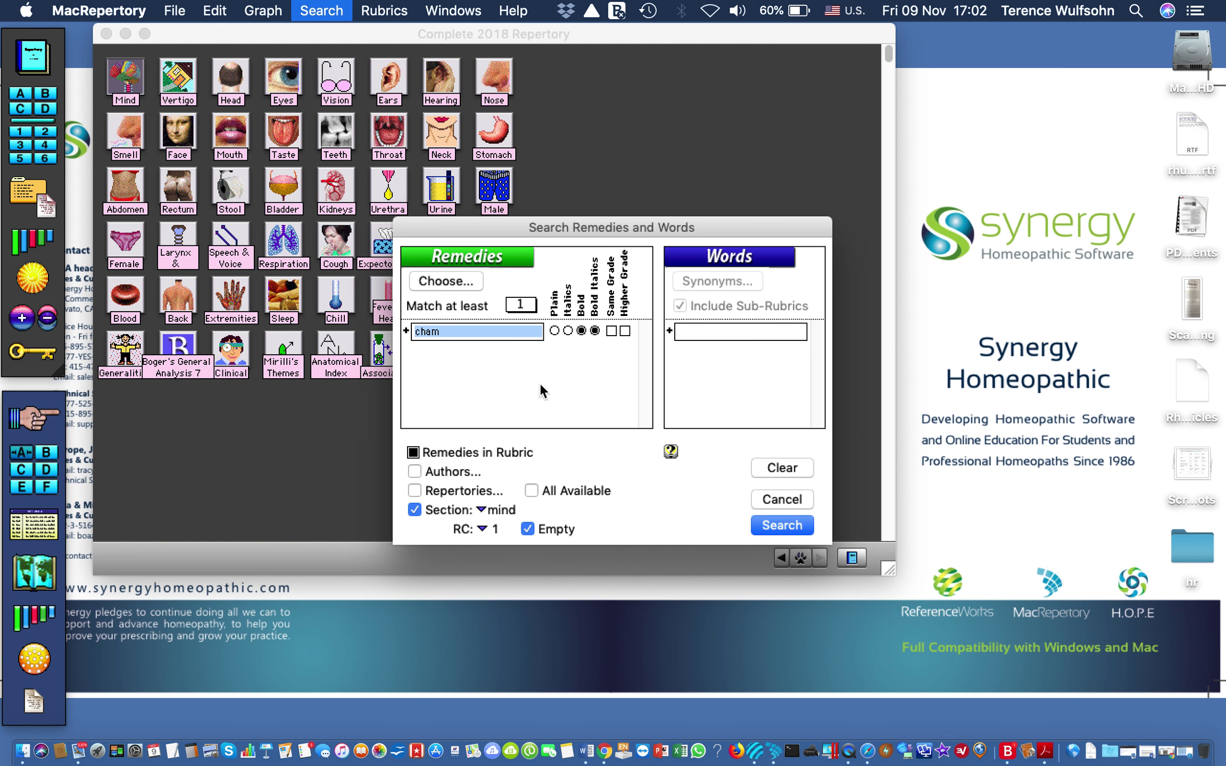
click(784, 467)
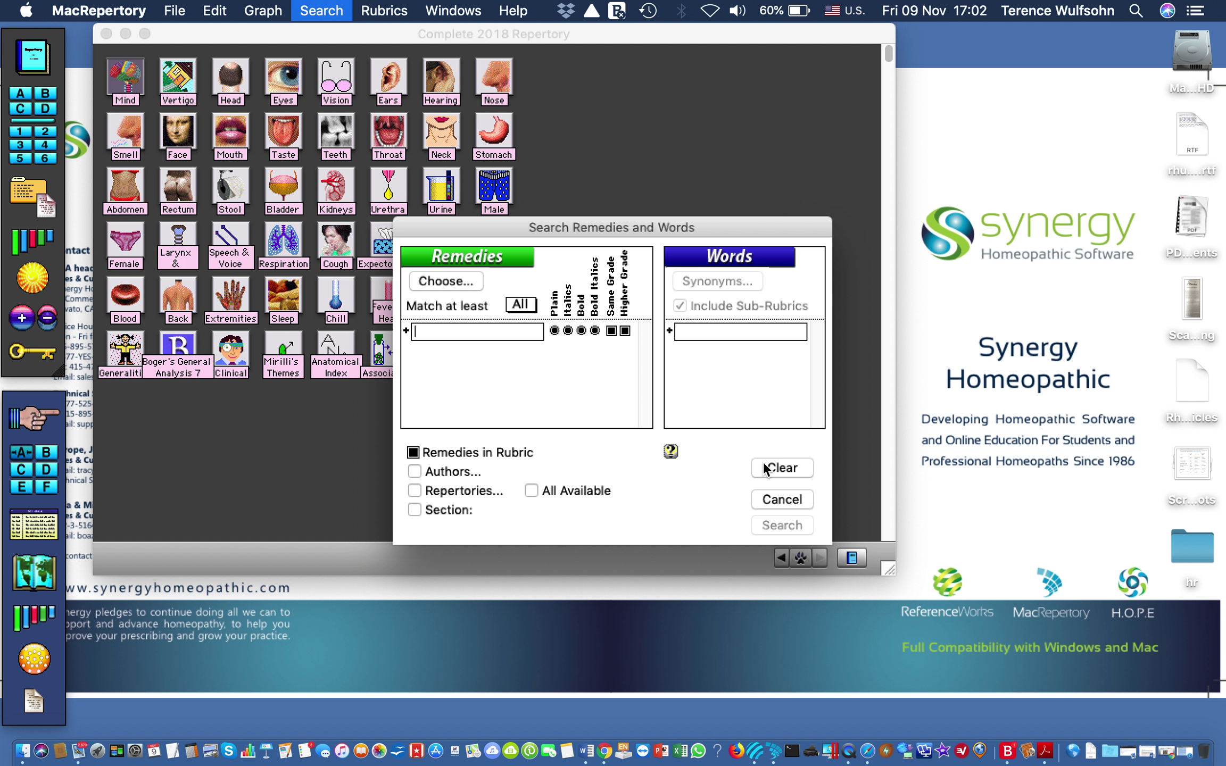
Choose the Asteraceae family from Families A-Z as the search remedies and look through the resulting remedy abbreviations.
click(461, 283)
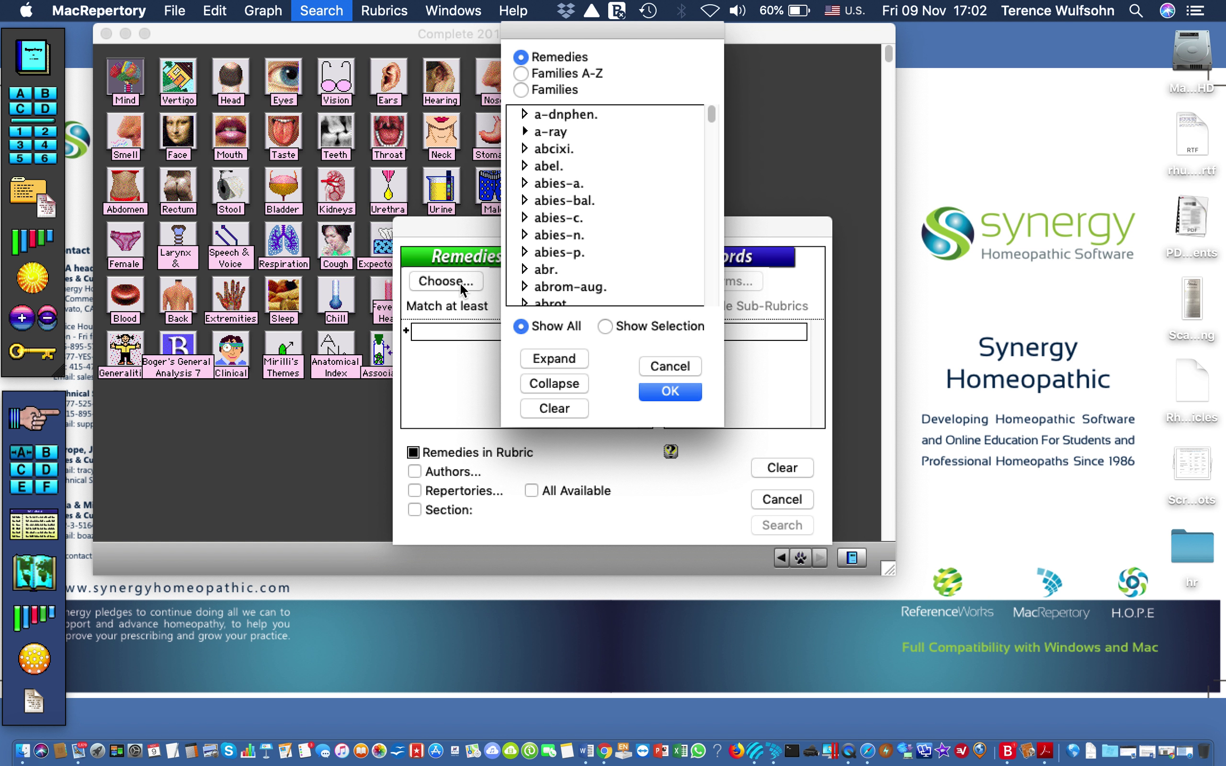
click(587, 80)
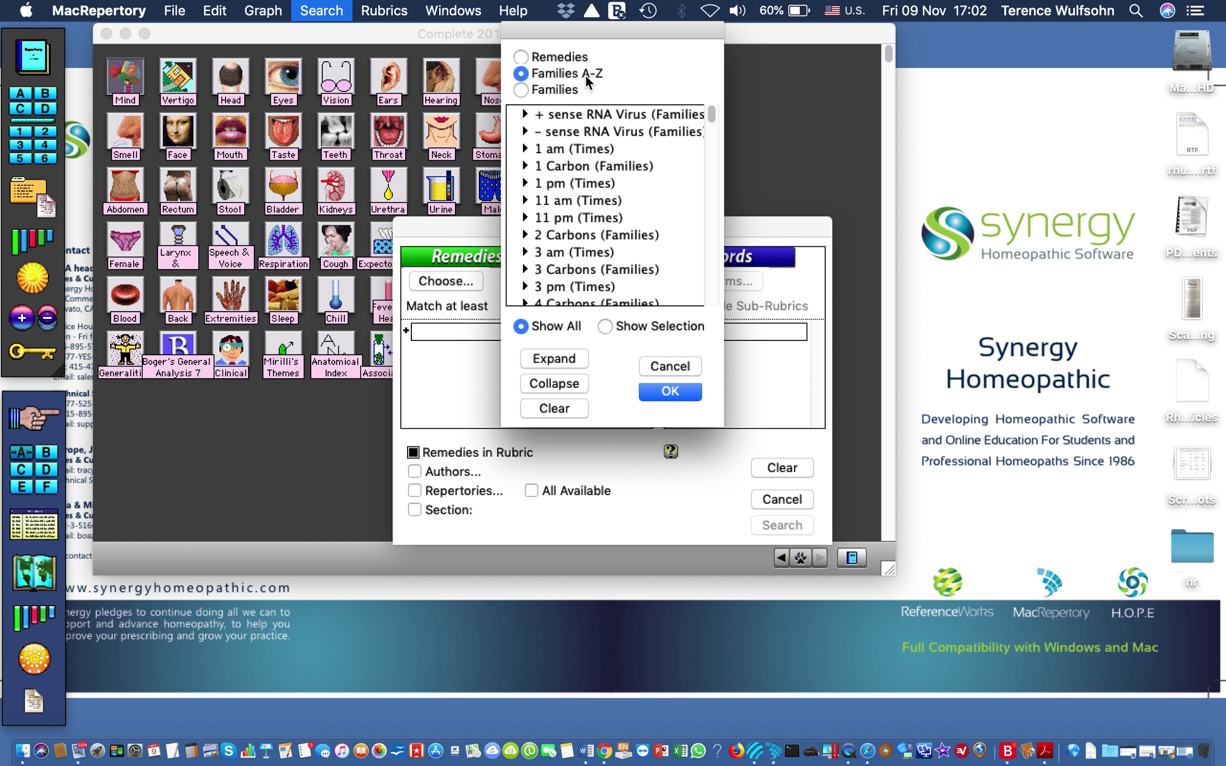
text(ast)
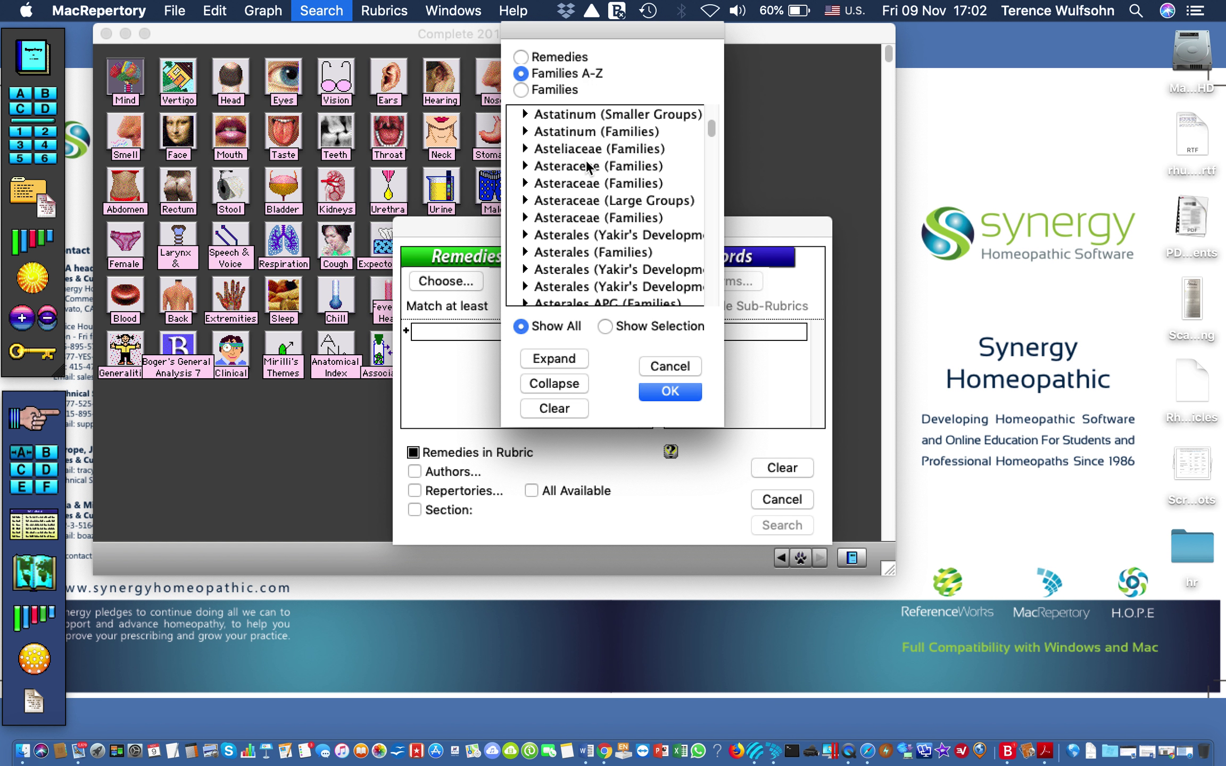
click(584, 165)
click(663, 393)
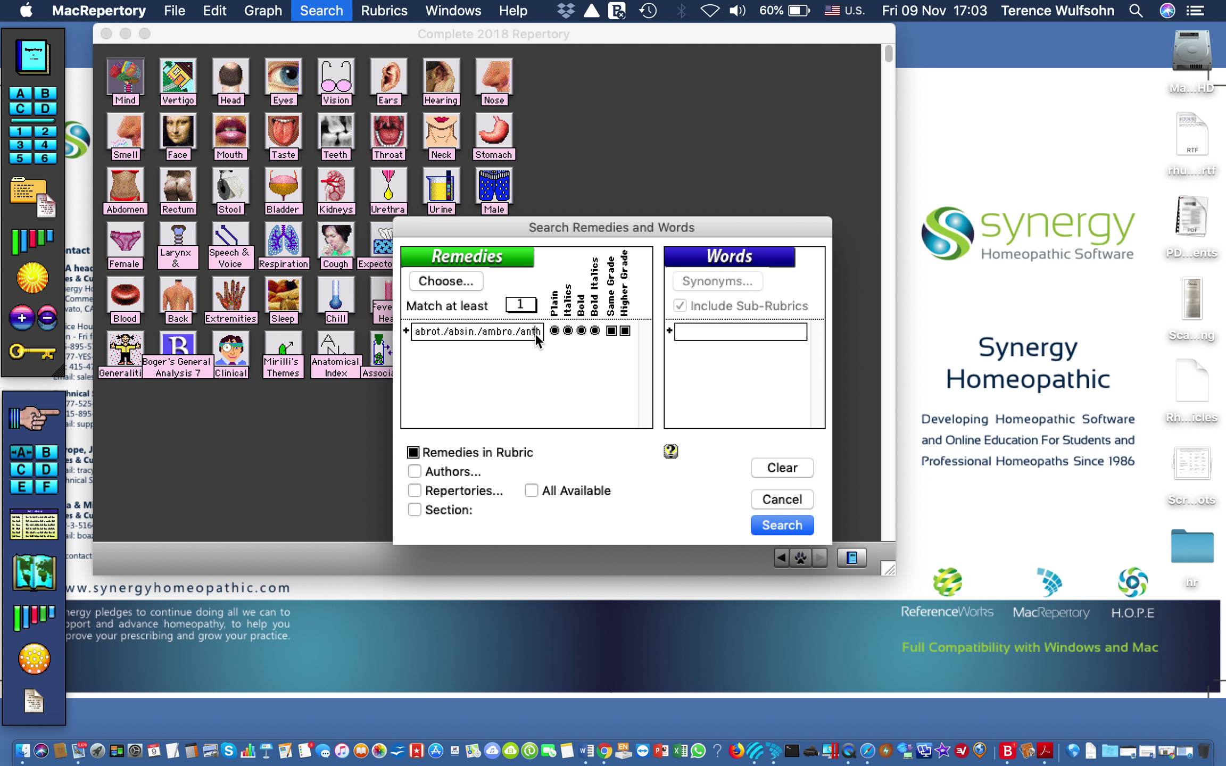
key(Right)
key(Right)
key(Right)
key(Right)
key(Right)
Limit the family search to the mind section, output to clipboard A with Empty enabled, and run it.
click(415, 510)
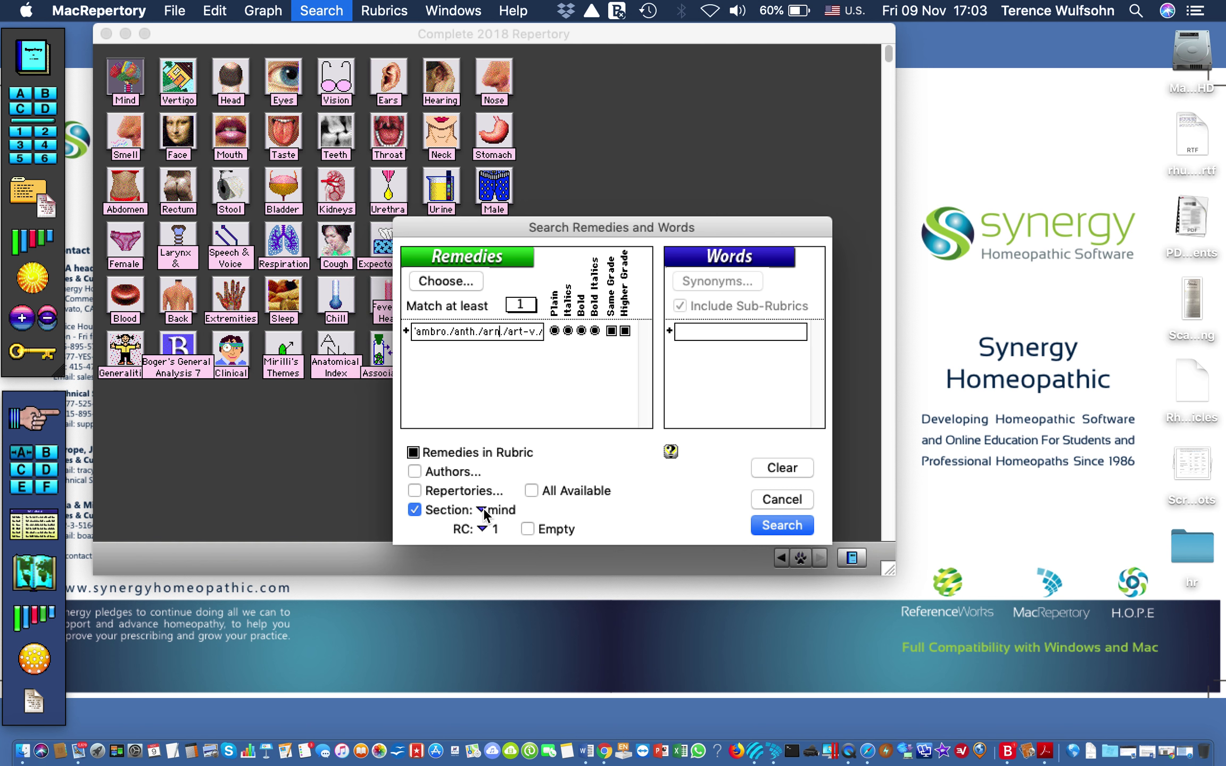
click(484, 527)
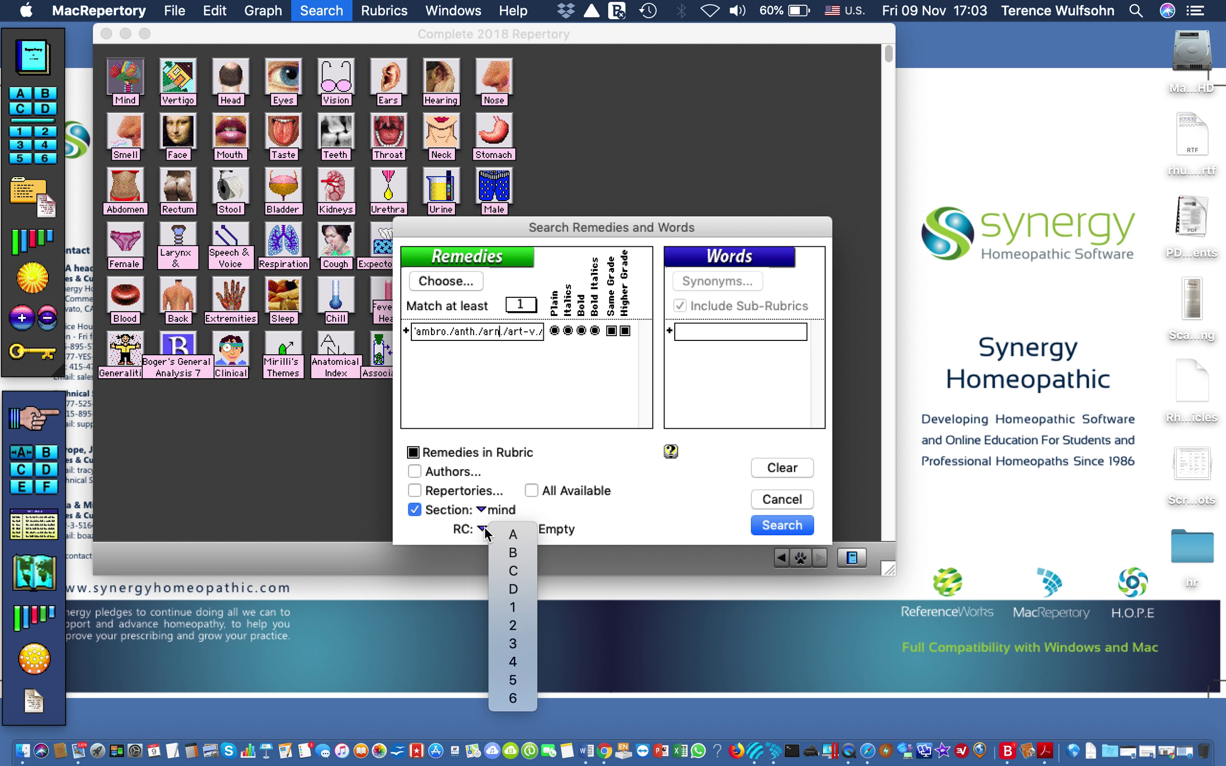
click(512, 537)
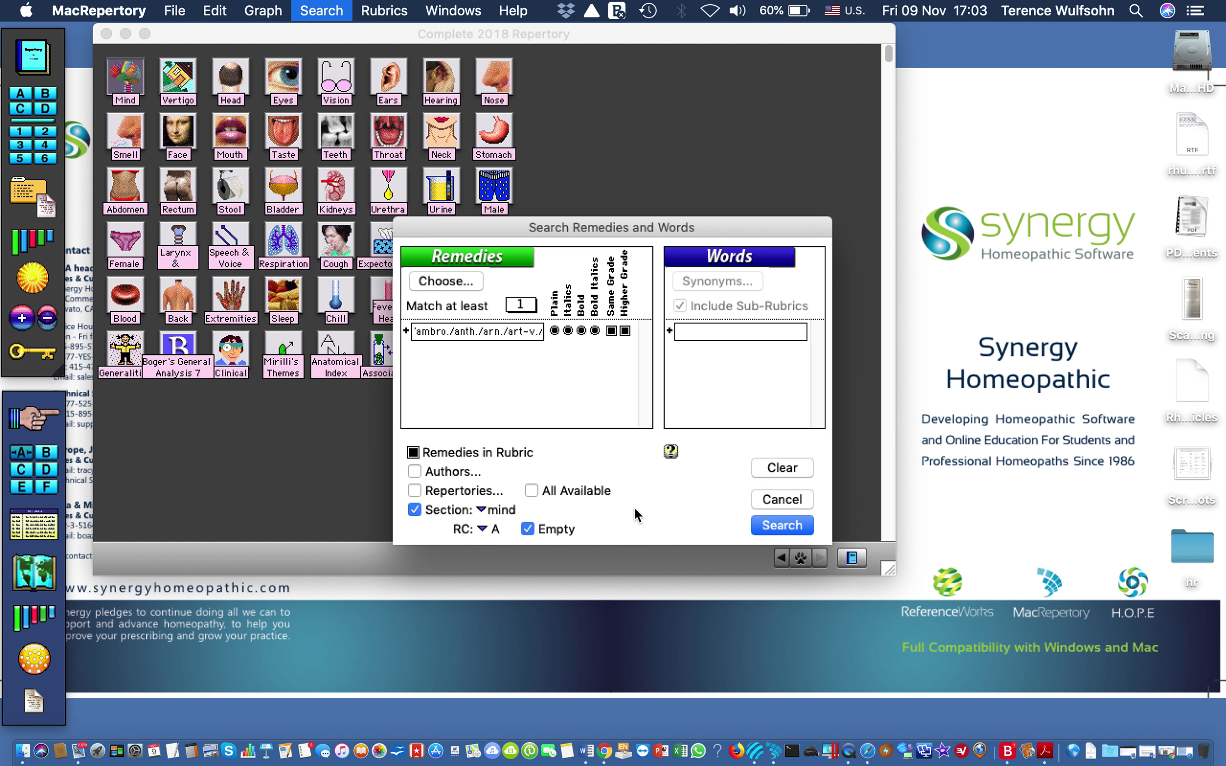
click(777, 527)
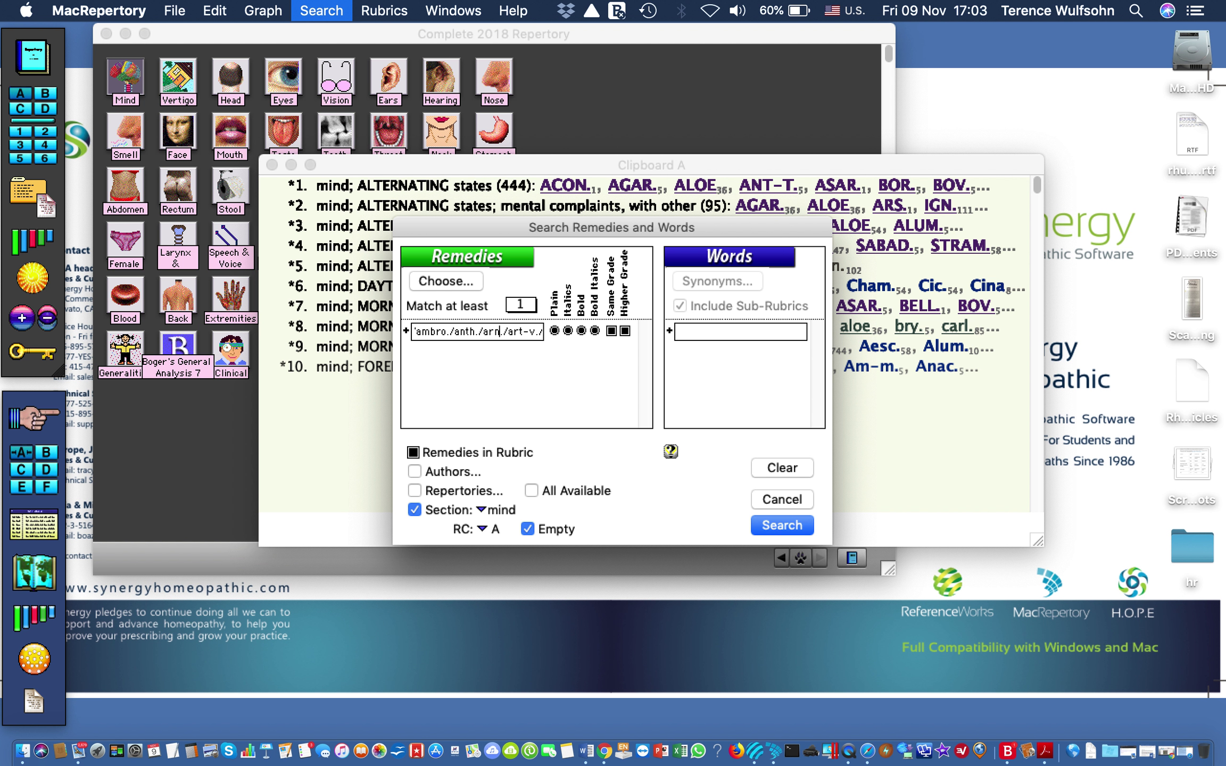
click(779, 526)
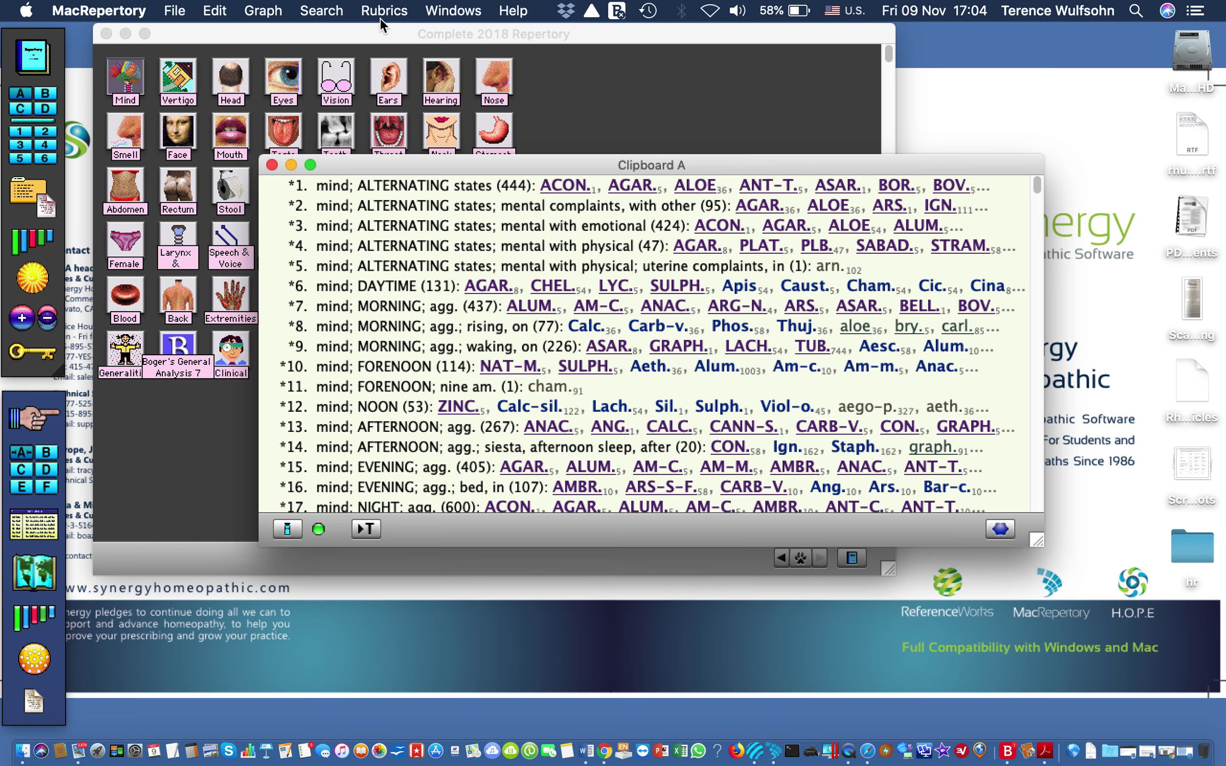
Reopen the Remedies & Words search, clear it, and enter arn as the single remedy.
click(319, 13)
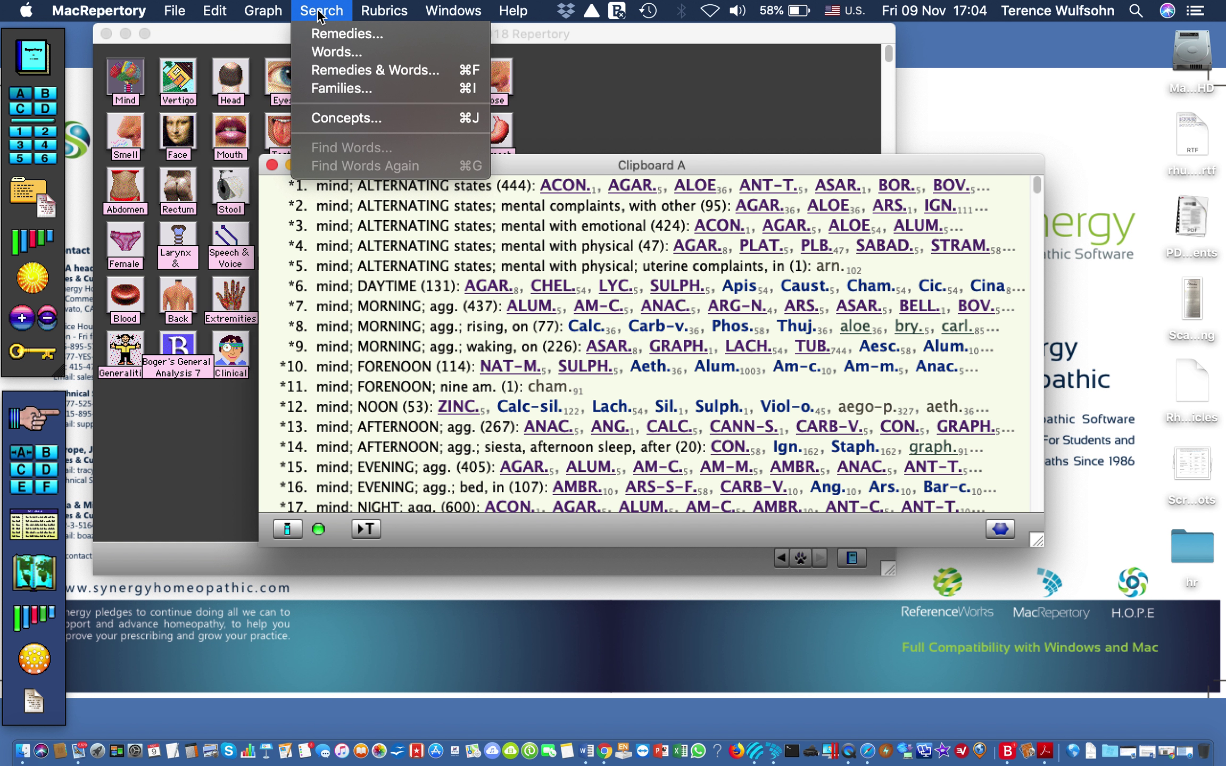
click(340, 71)
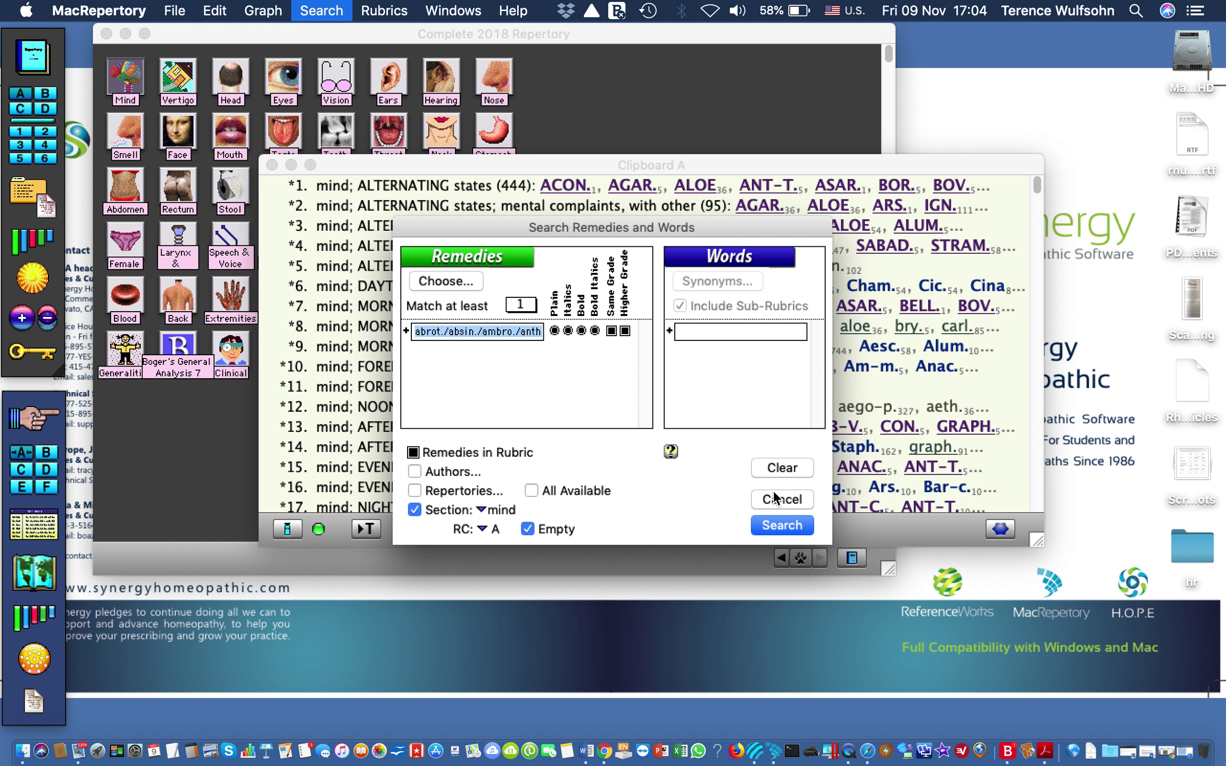
click(774, 469)
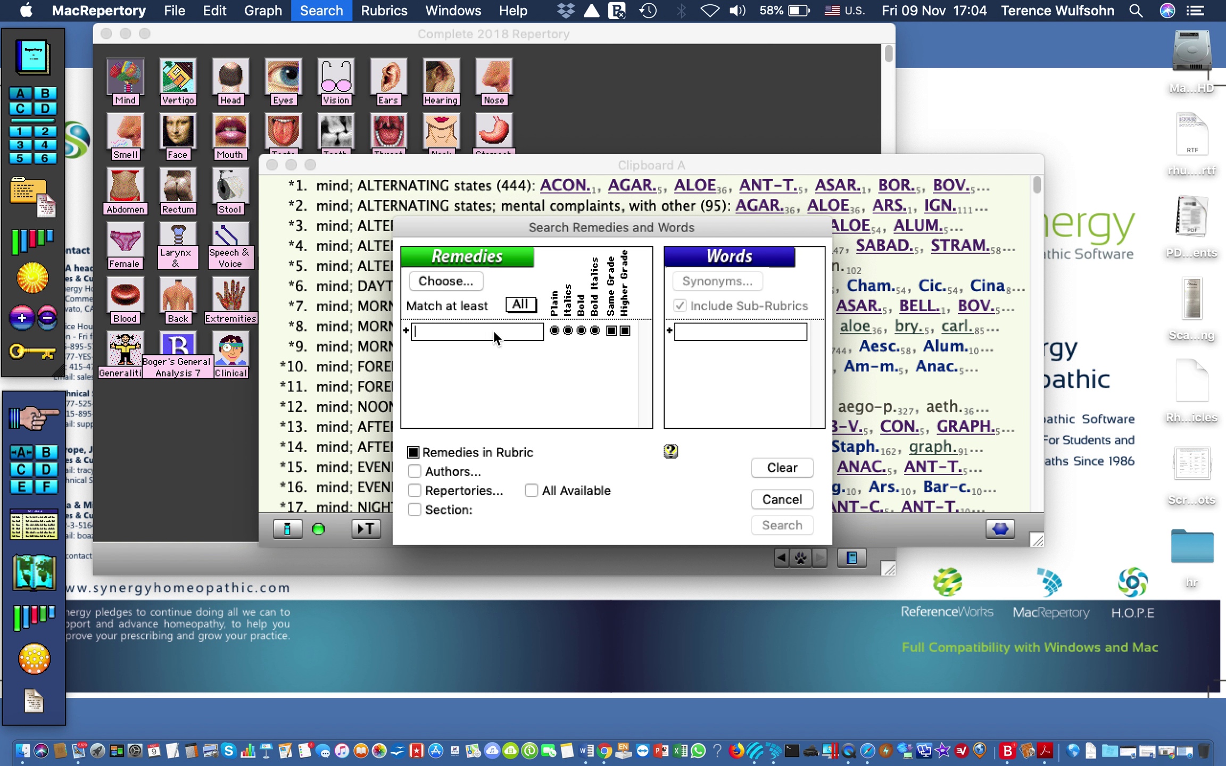
text(ae)
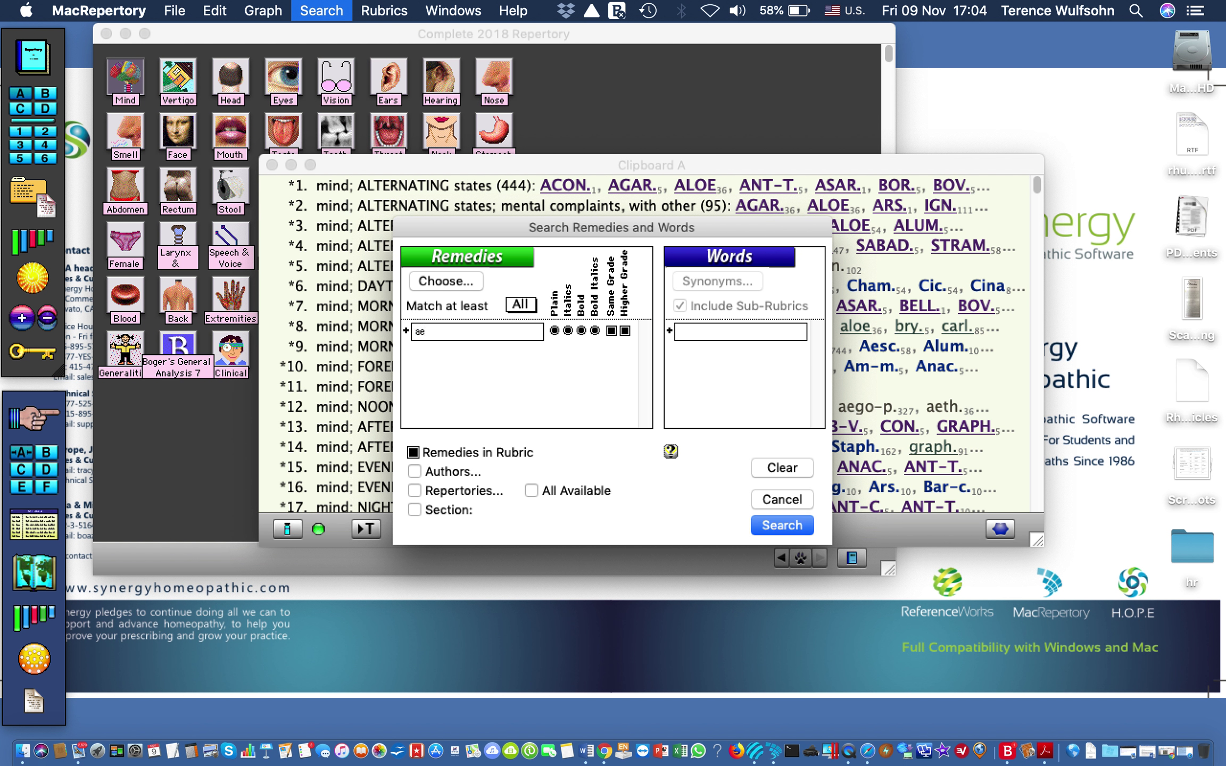
key(BackSpace)
text(rn)
Check that arn. is marked in the full remedy list and confirm the selection.
click(460, 281)
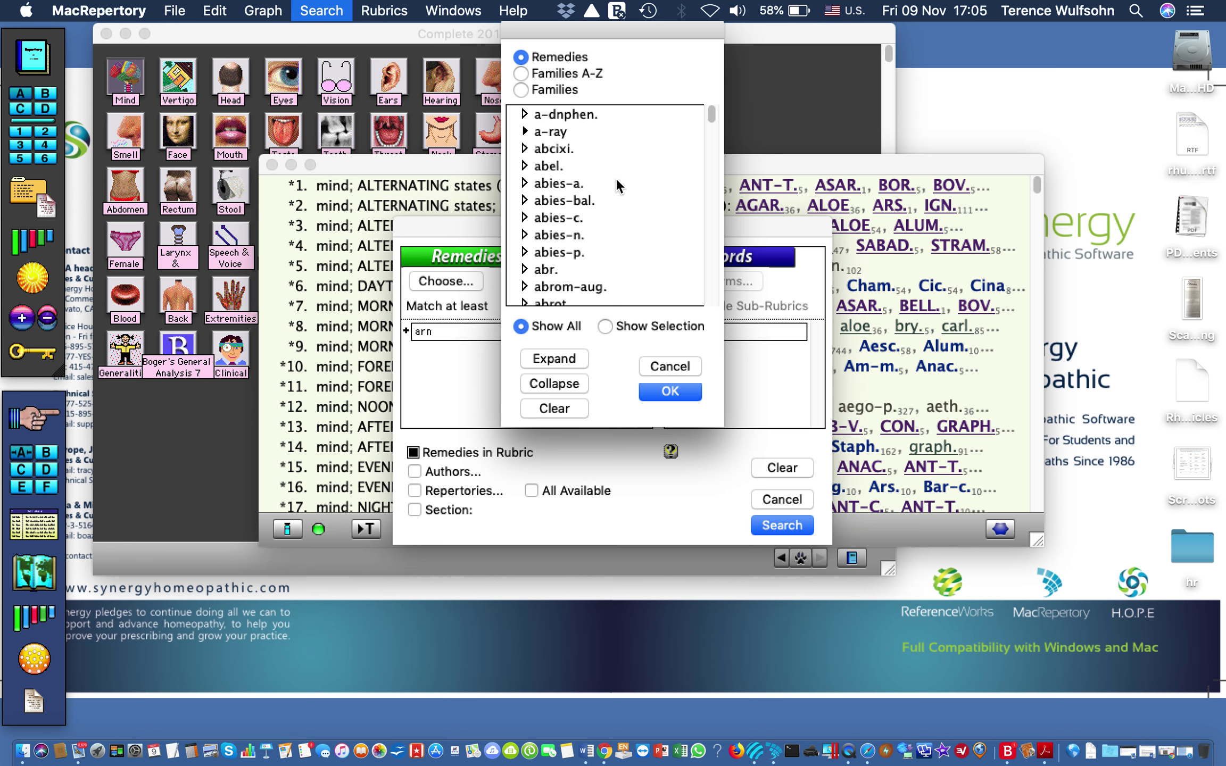
scroll(615, 178, down, 10)
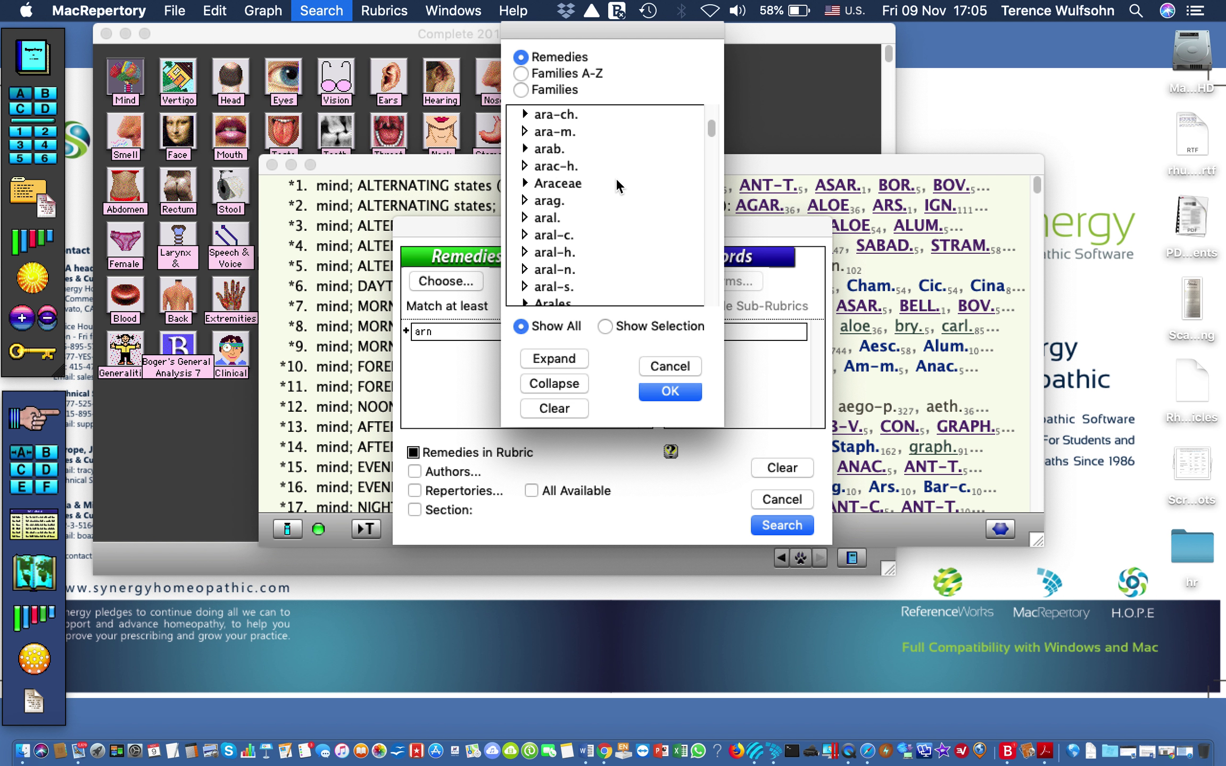
scroll(617, 181, down, 20)
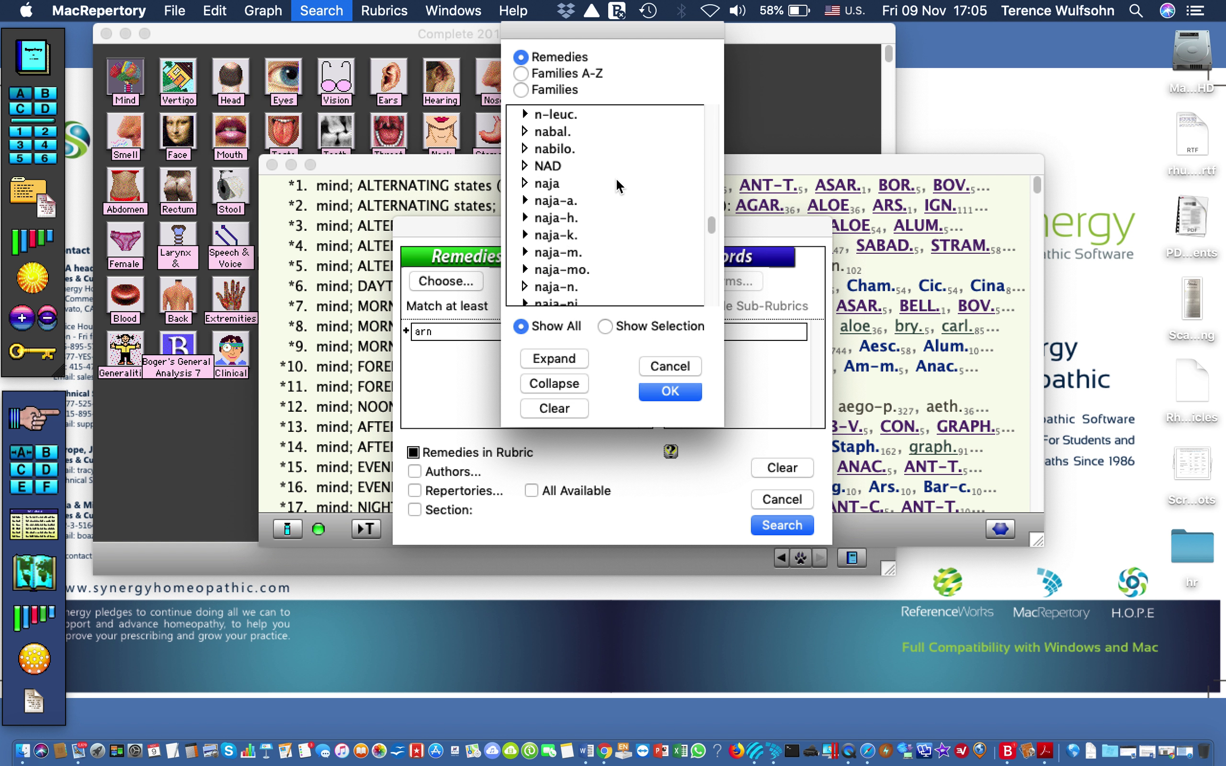
scroll(616, 178, up, 20)
scroll(615, 178, down, 3)
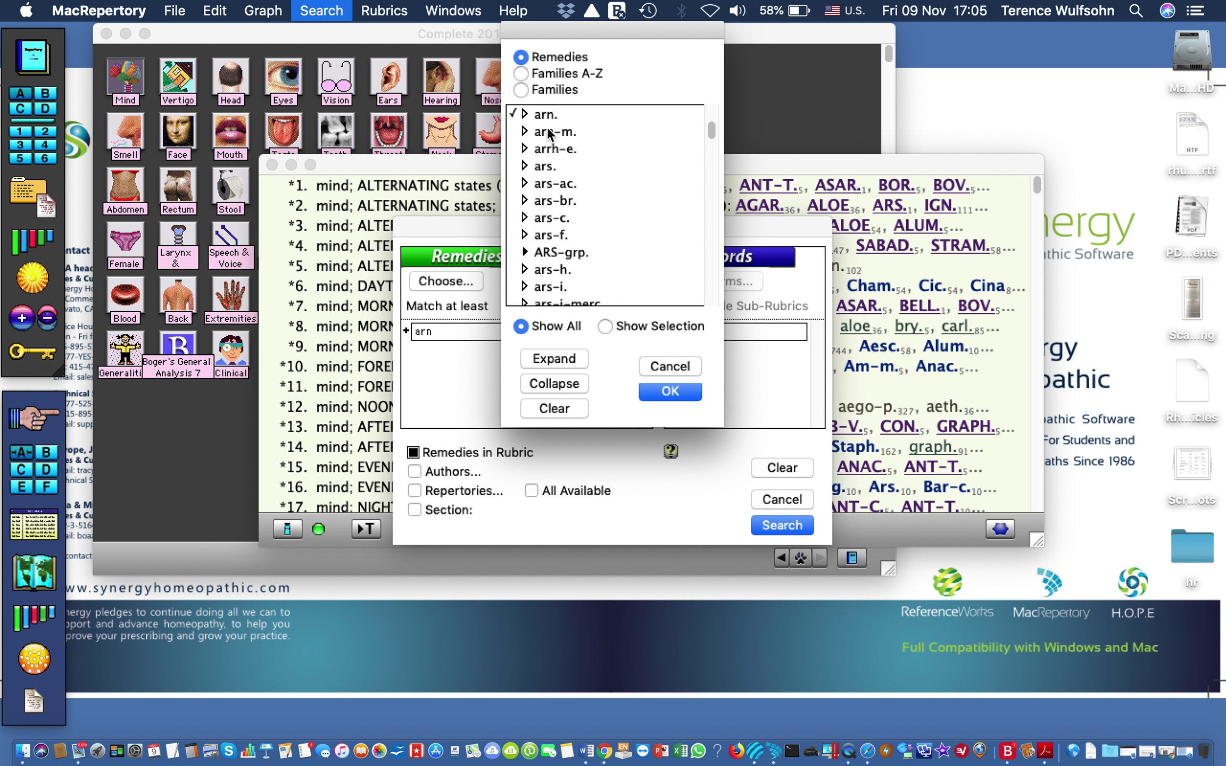
click(669, 394)
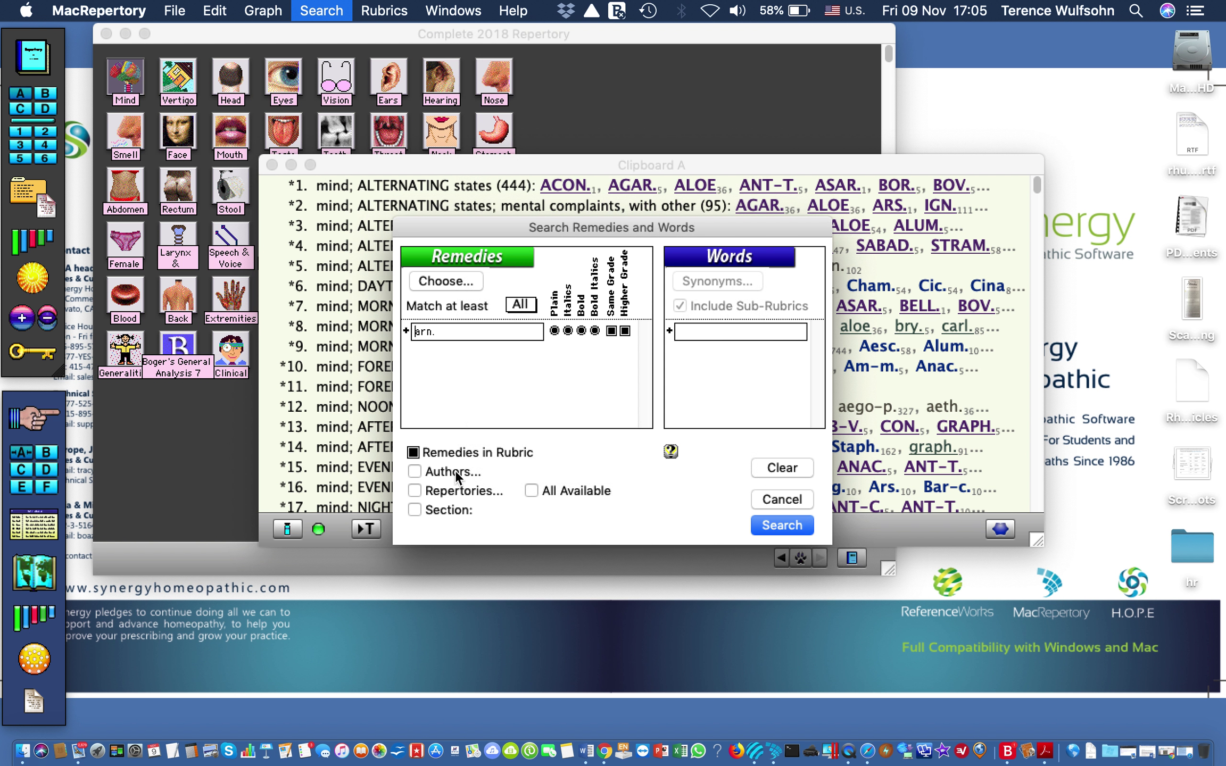
Limit the arn. search to the mind section, output to clipboard A with Empty enabled, and run it.
click(420, 509)
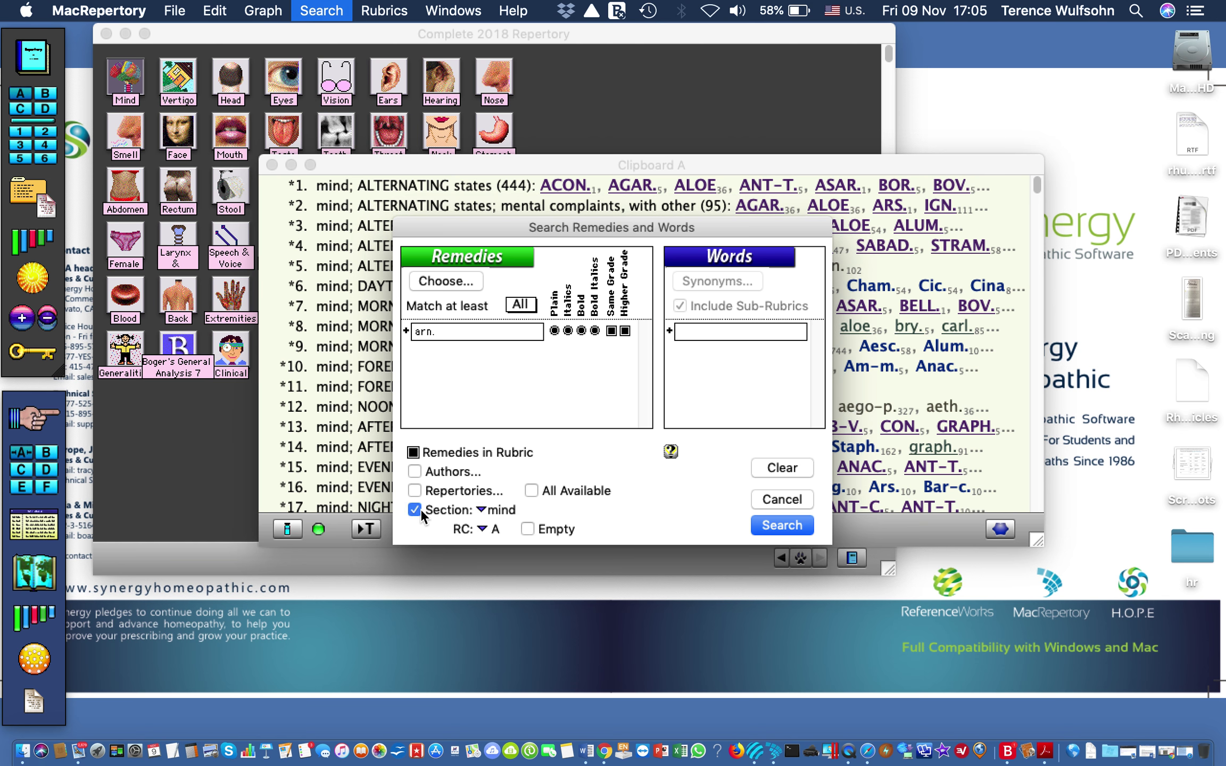
click(482, 524)
click(505, 548)
click(486, 525)
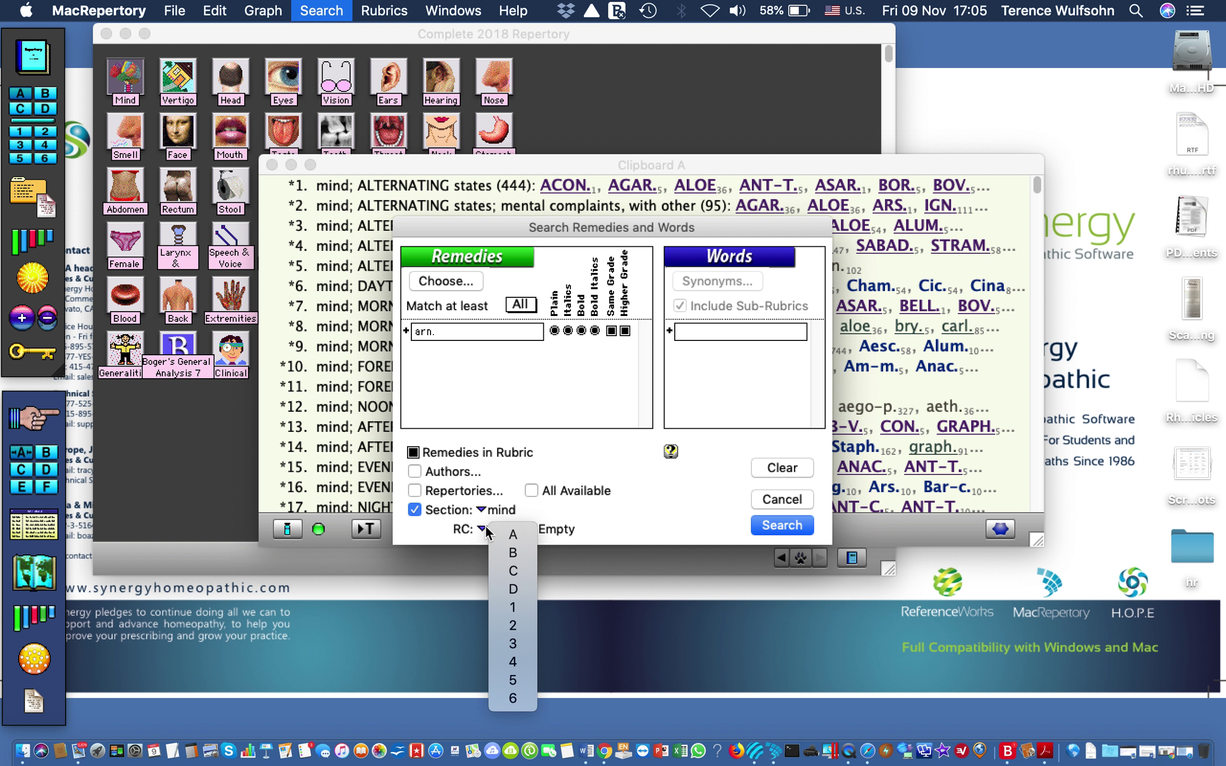
click(513, 534)
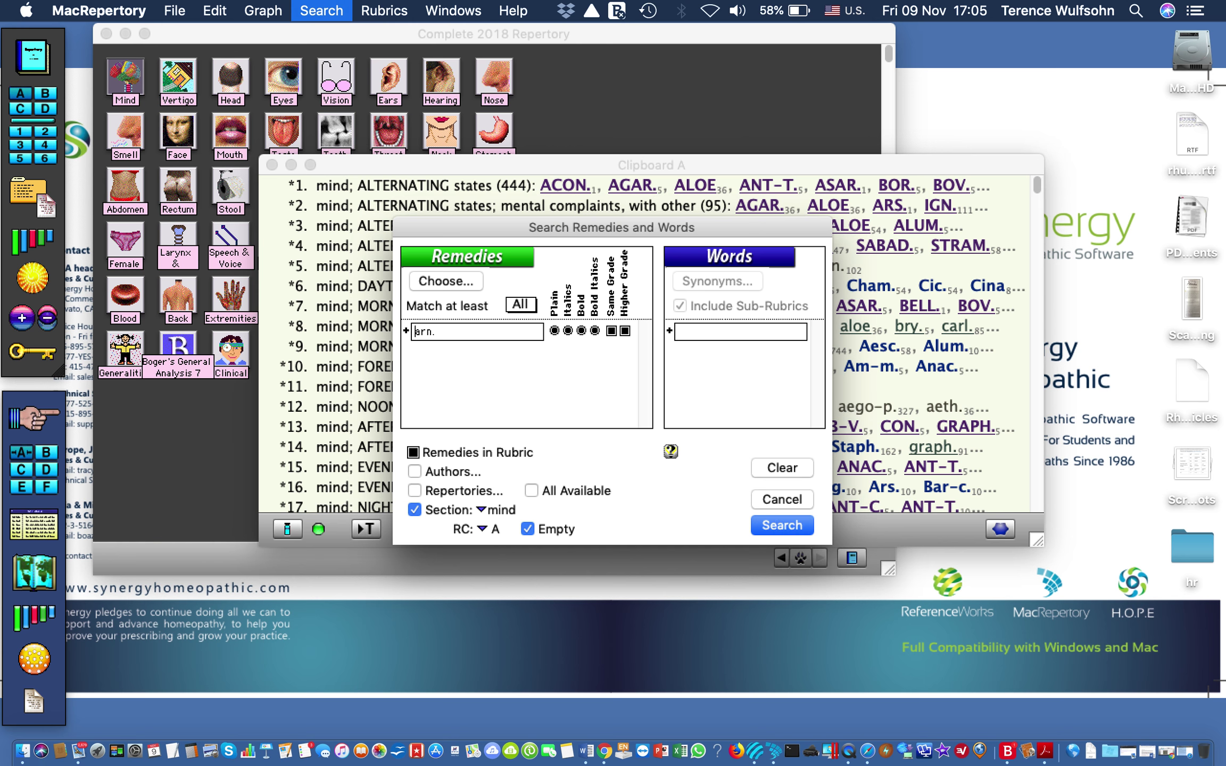
key(Return)
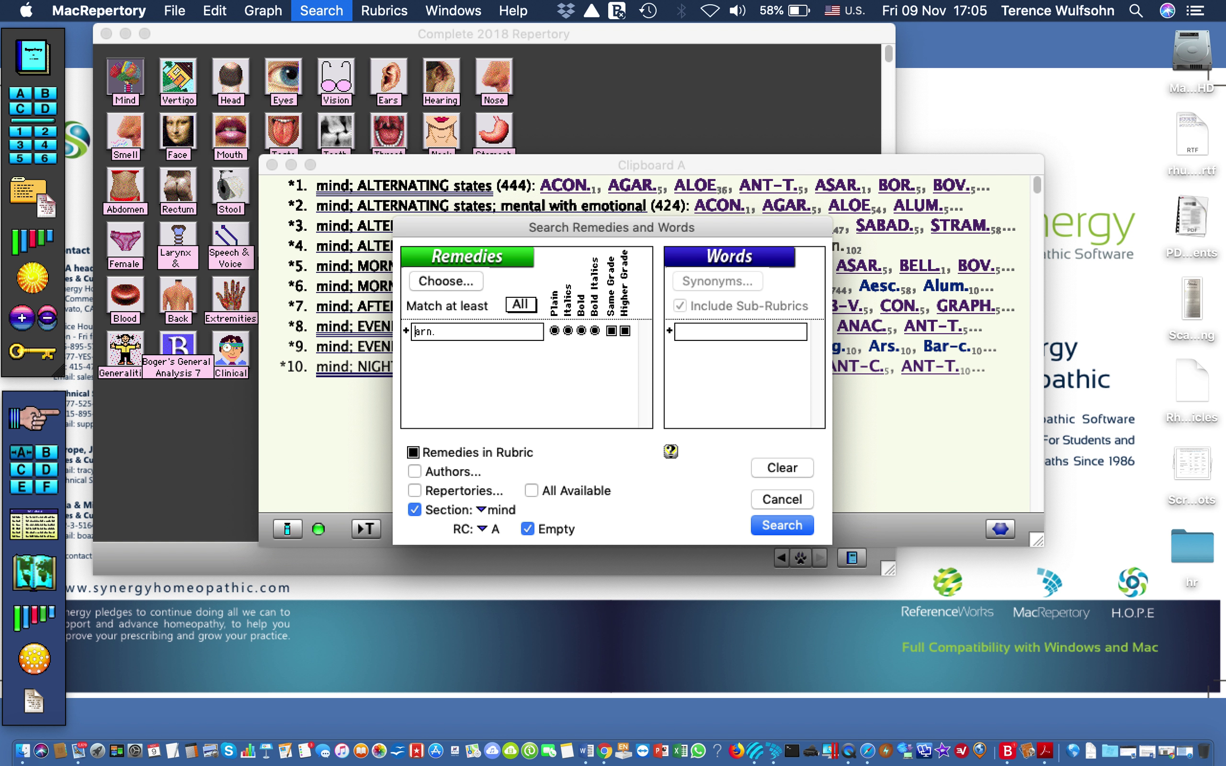
click(783, 525)
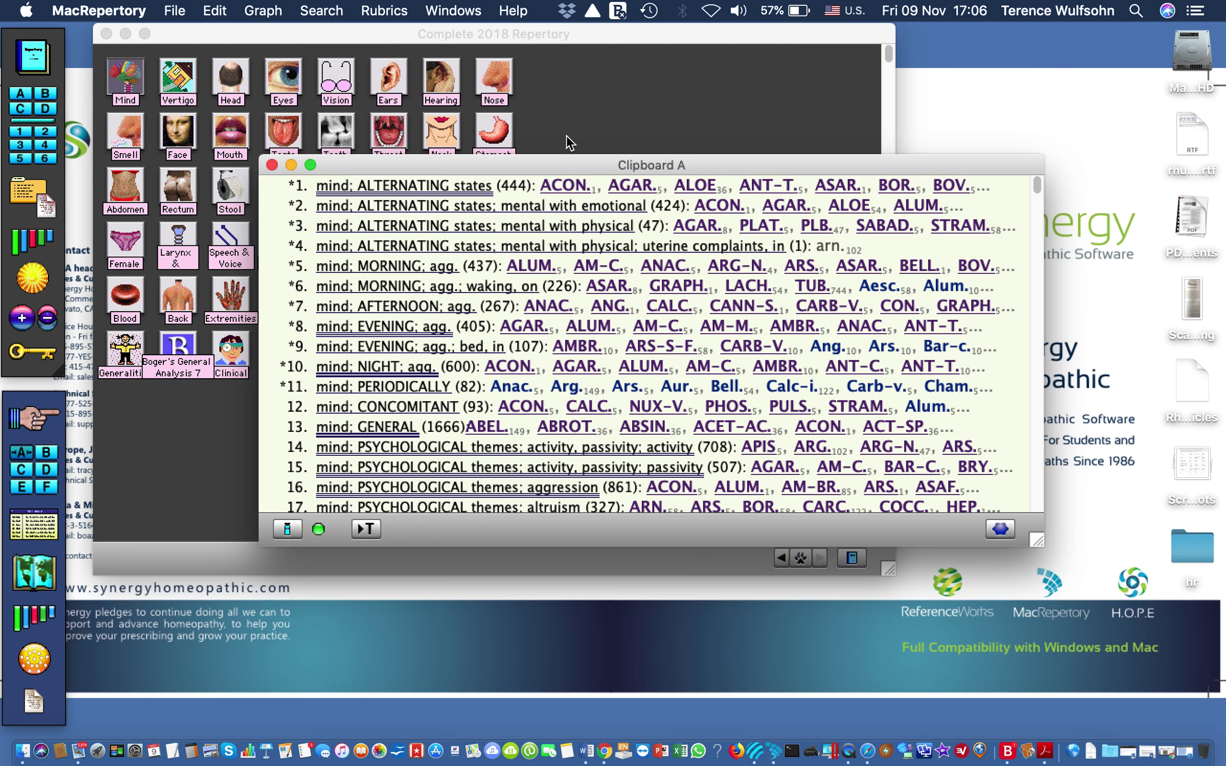
Sort the rubrics in Clipboard A by number of remedies.
click(396, 11)
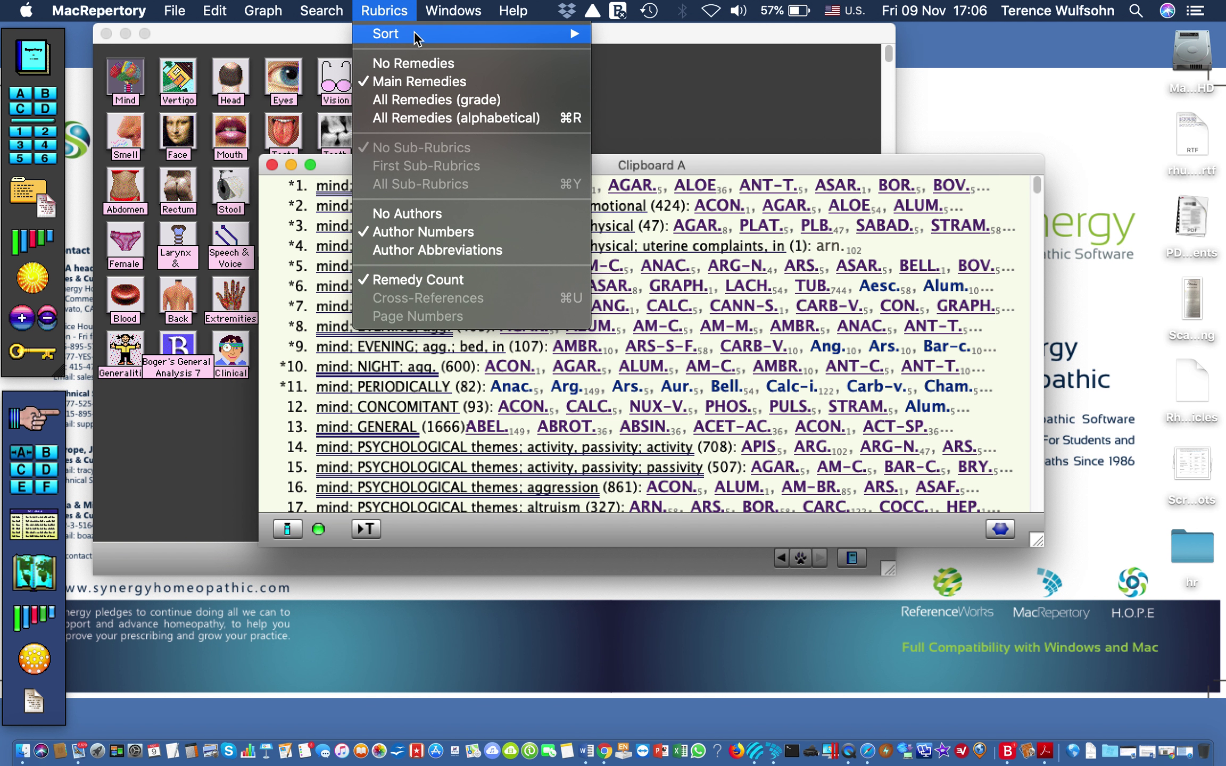
mouse_move(564, 40)
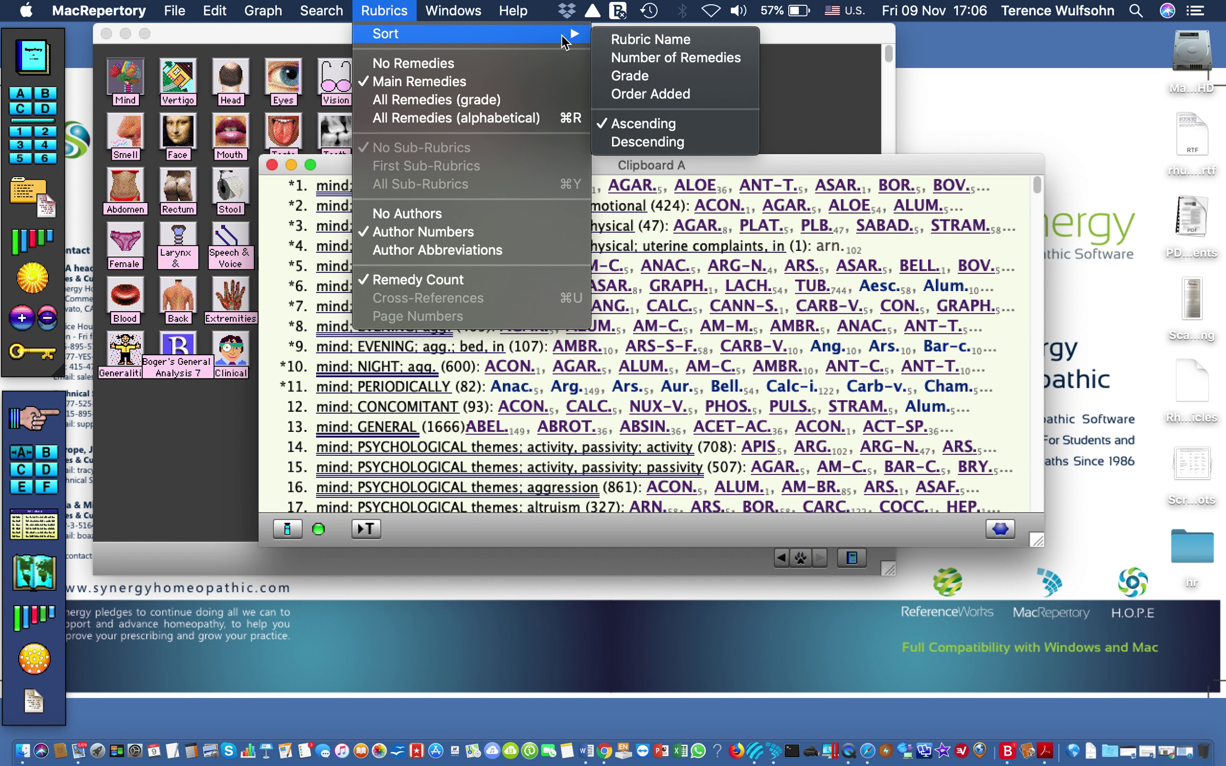
click(644, 58)
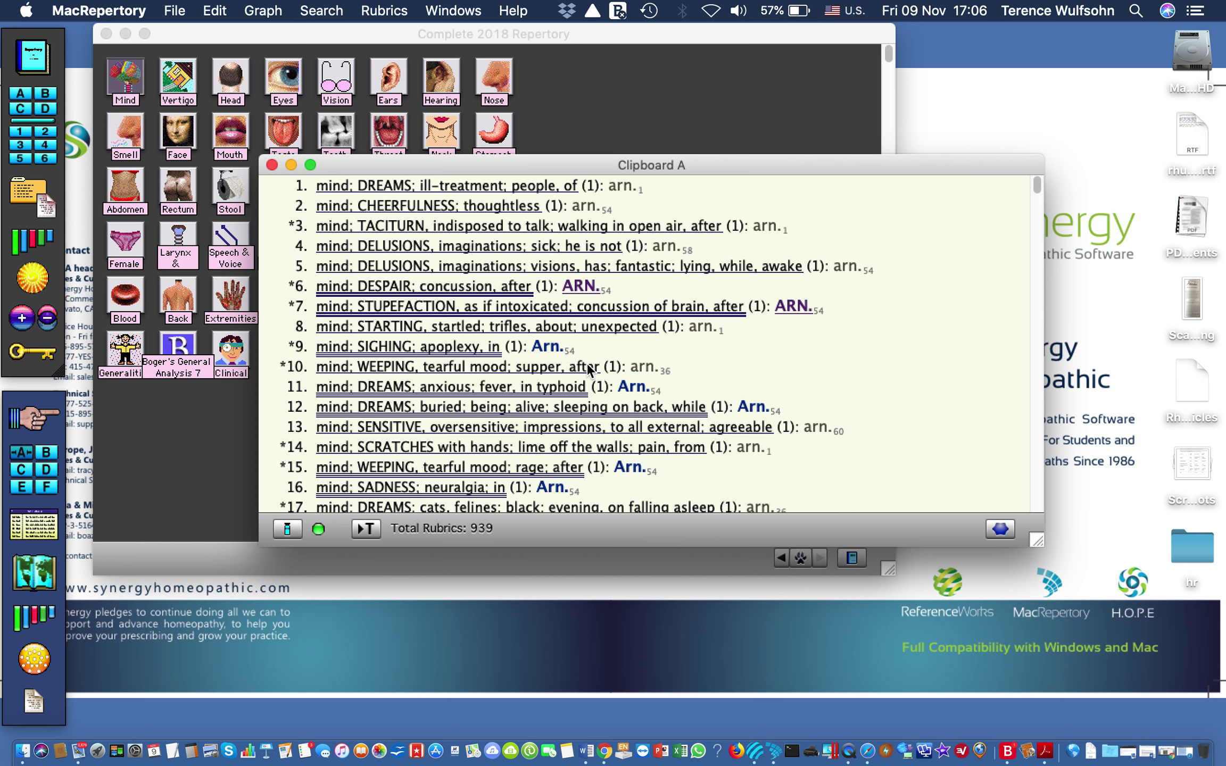
Examine the arn. mind rubrics with the fewest remedies in the sorted Clipboard A list.
scroll(588, 367, down, 6)
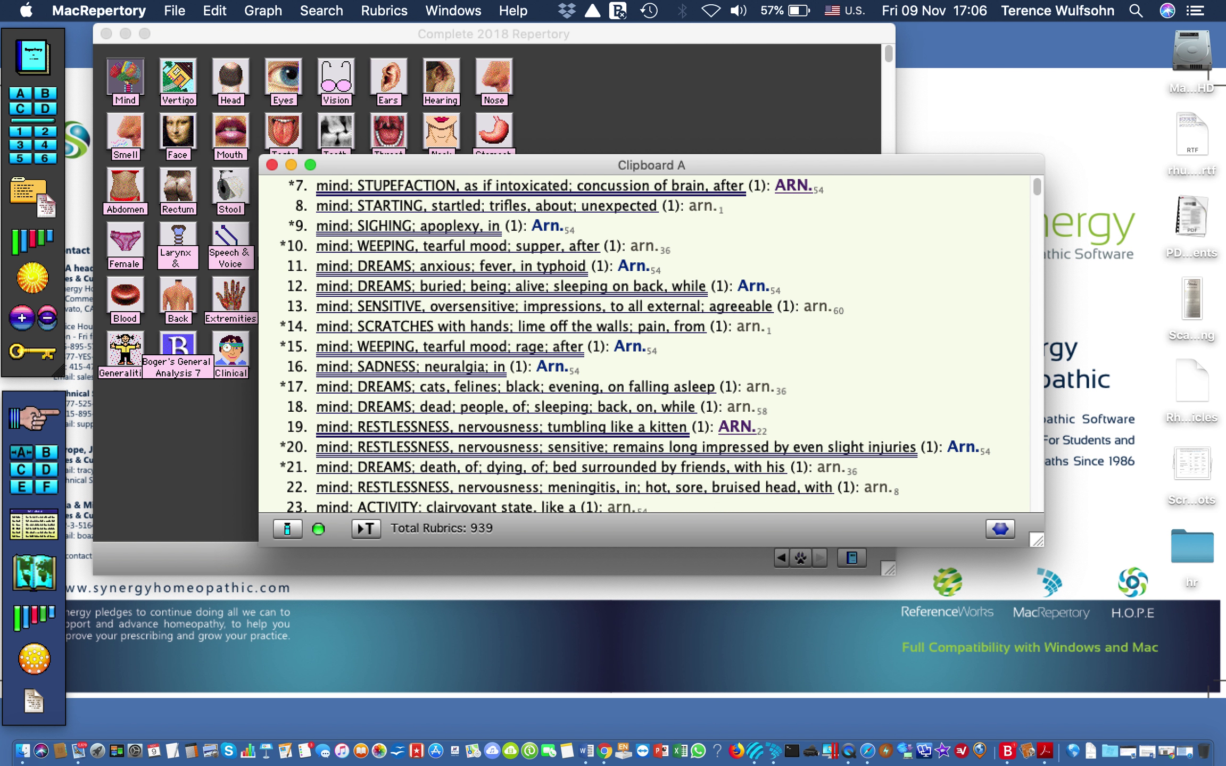
scroll(587, 363, down, 11)
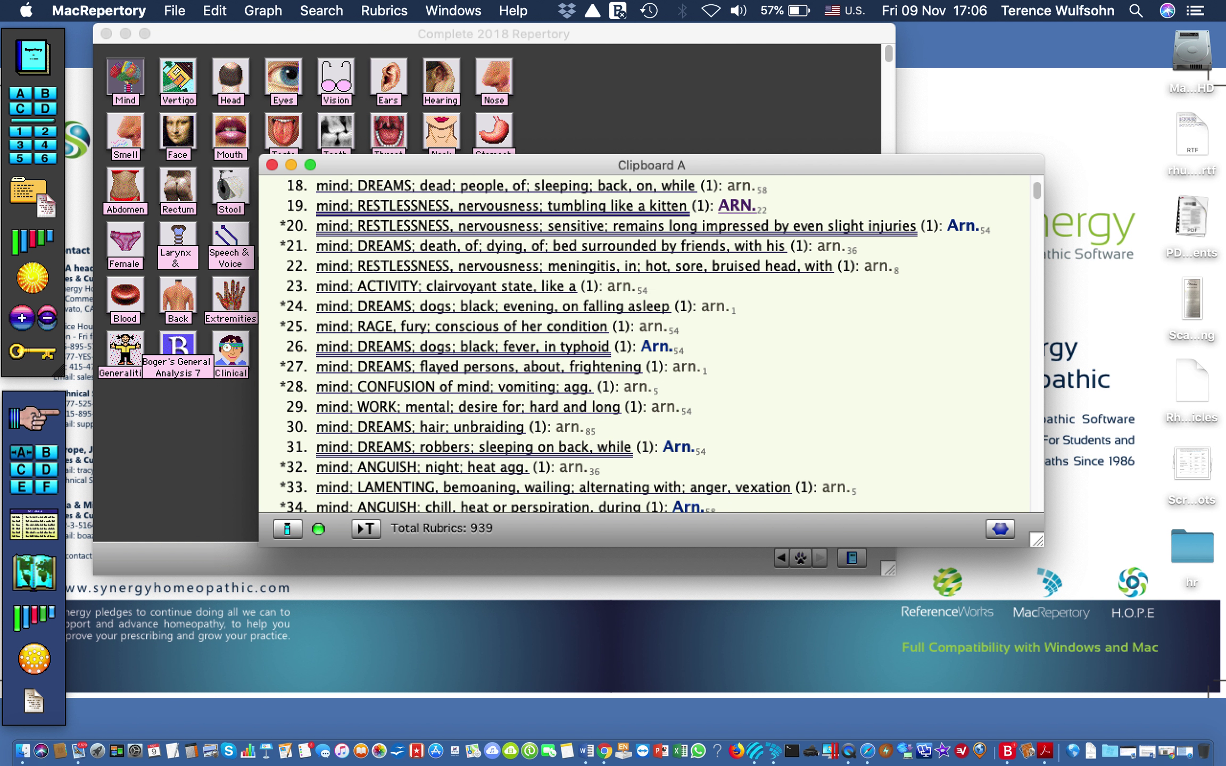
scroll(588, 367, down, 3)
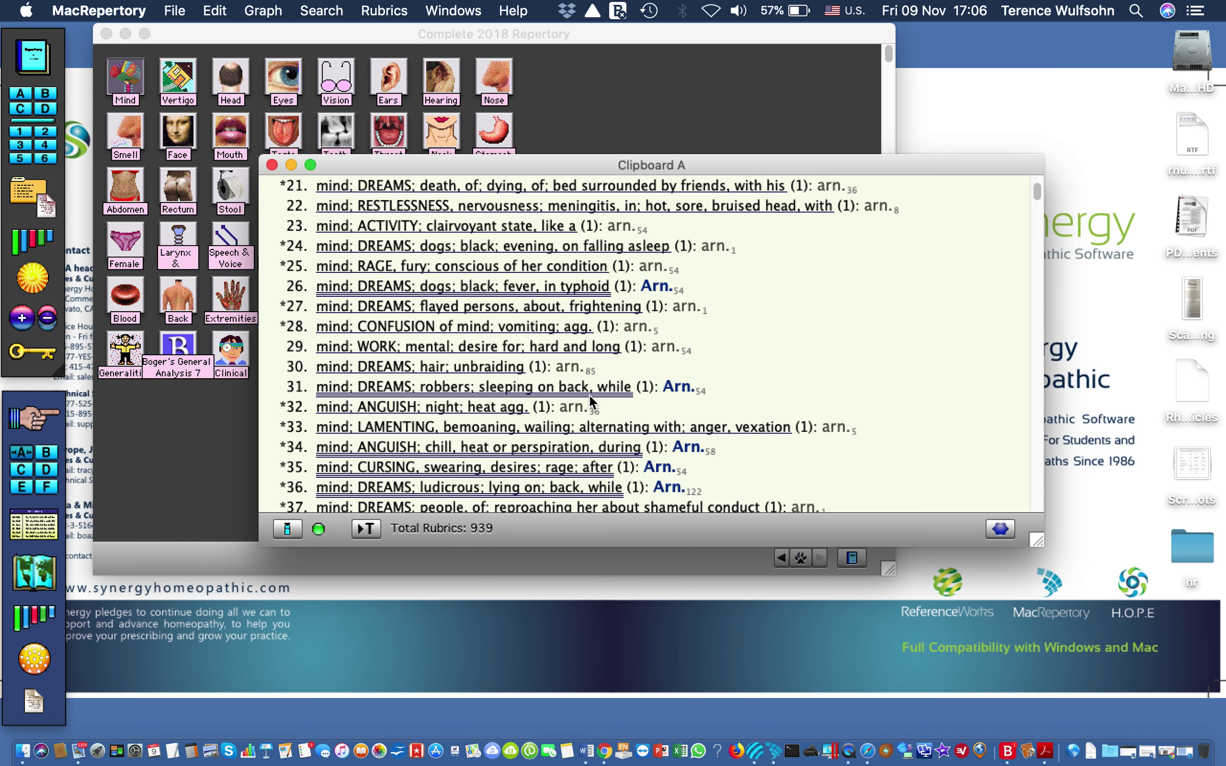
scroll(589, 395, down, 6)
scroll(589, 395, down, 4)
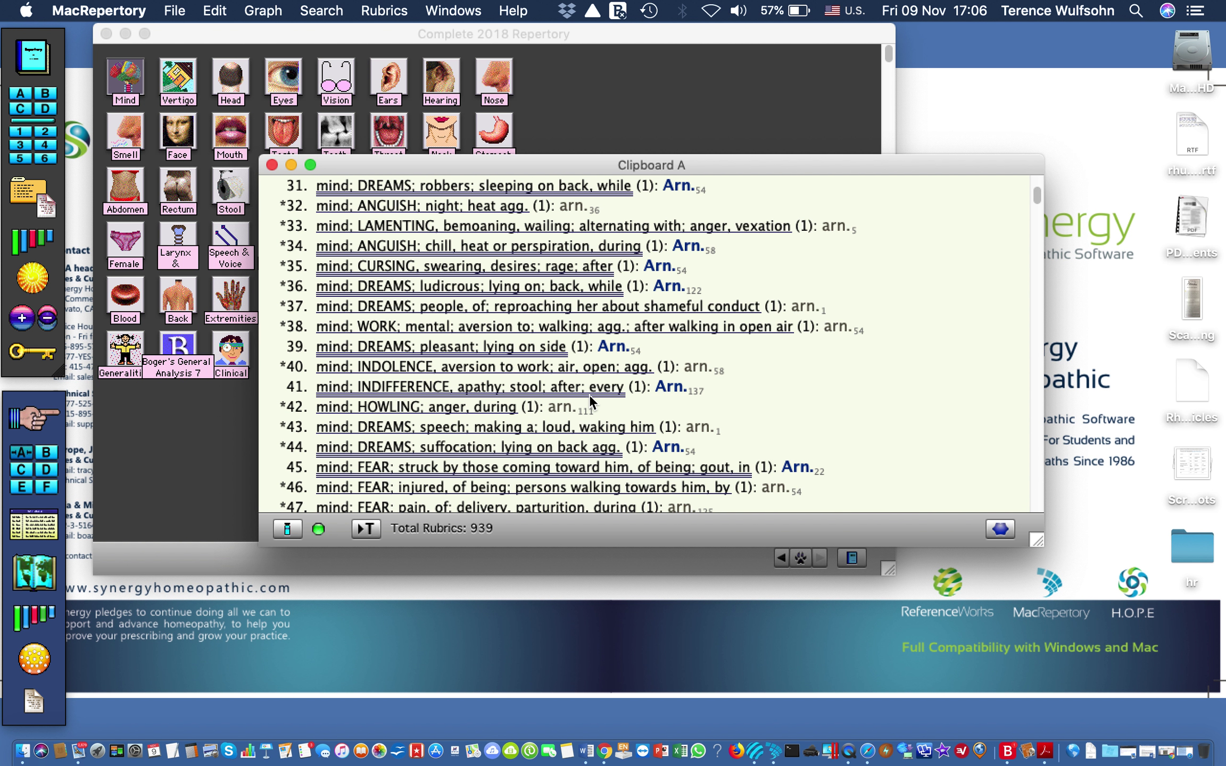
scroll(588, 395, down, 6)
scroll(591, 400, down, 2)
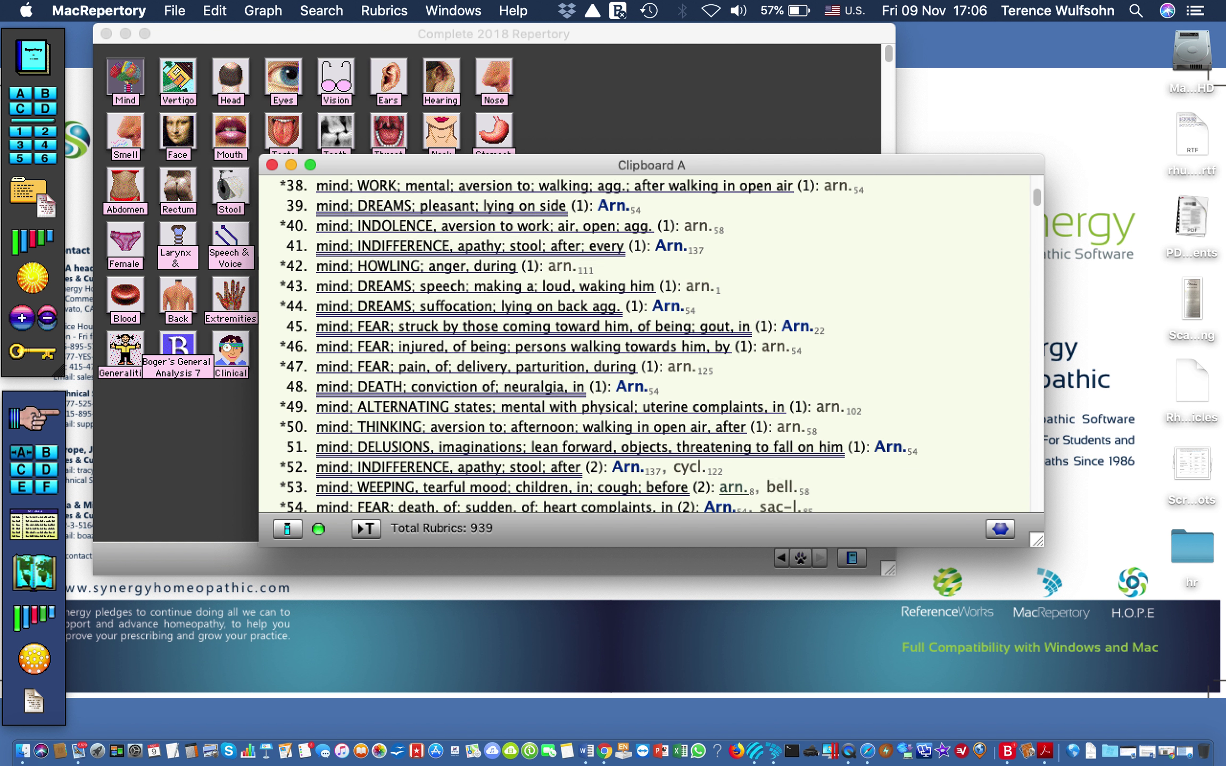
scroll(588, 395, down, 5)
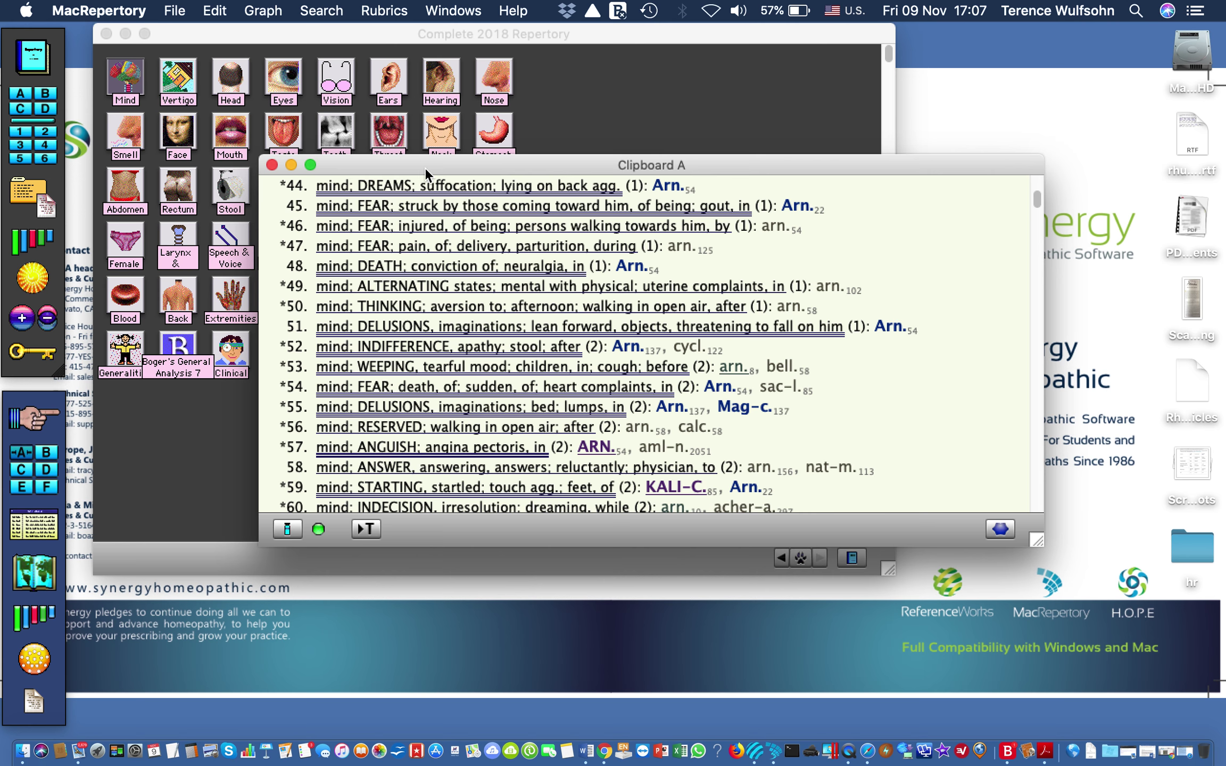
Close Clipboard A and run a fresh search for cham in the mind section, output to Clipboard B with Empty enabled.
click(272, 165)
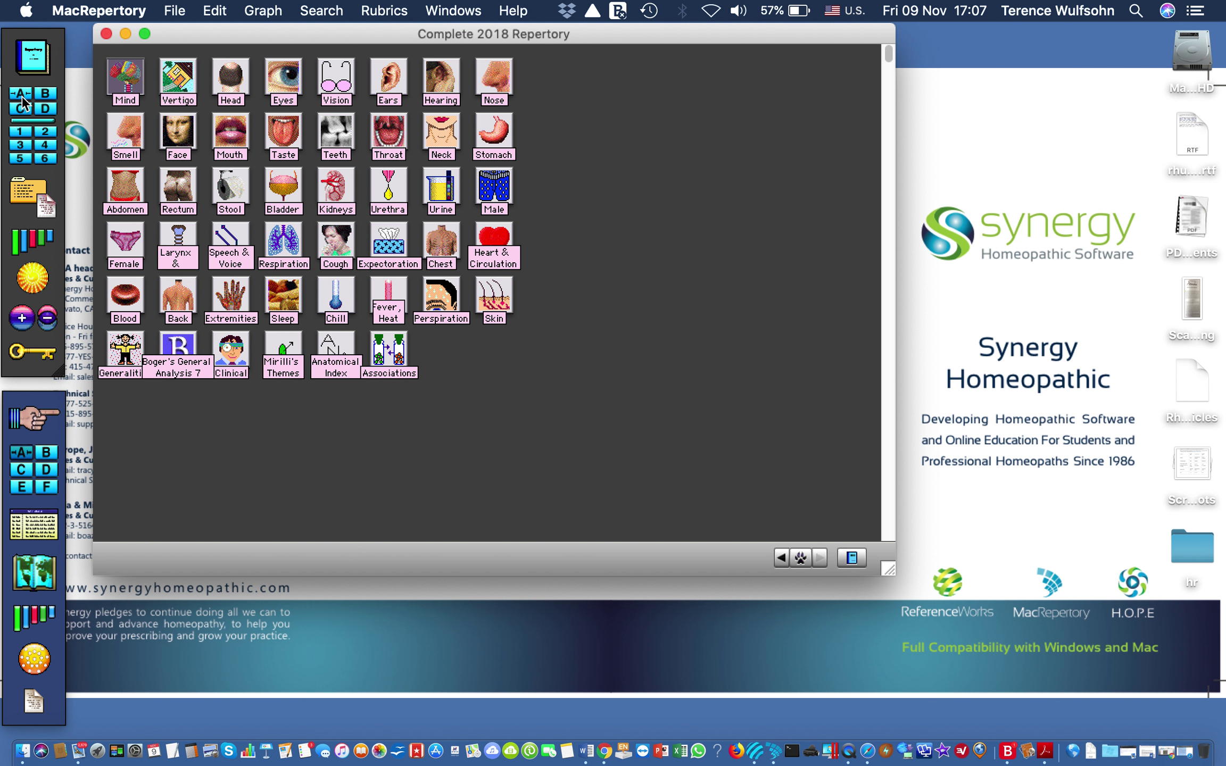
click(48, 94)
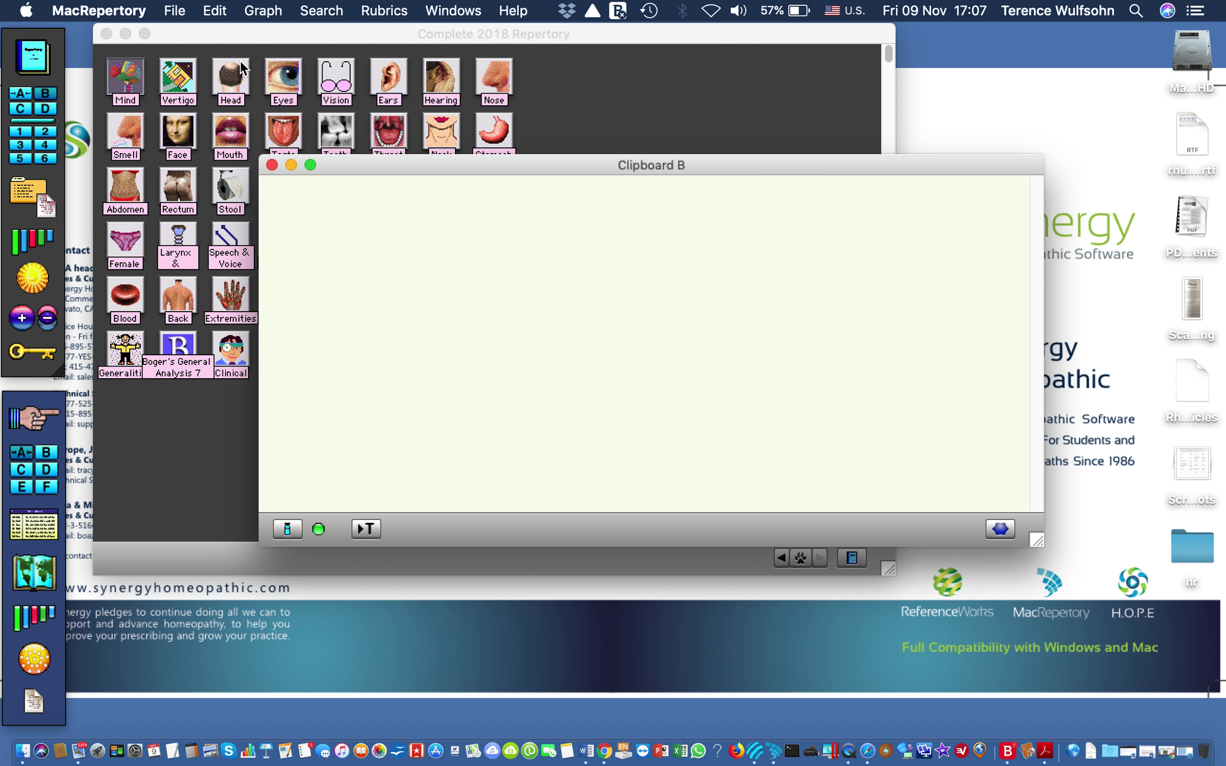
click(324, 11)
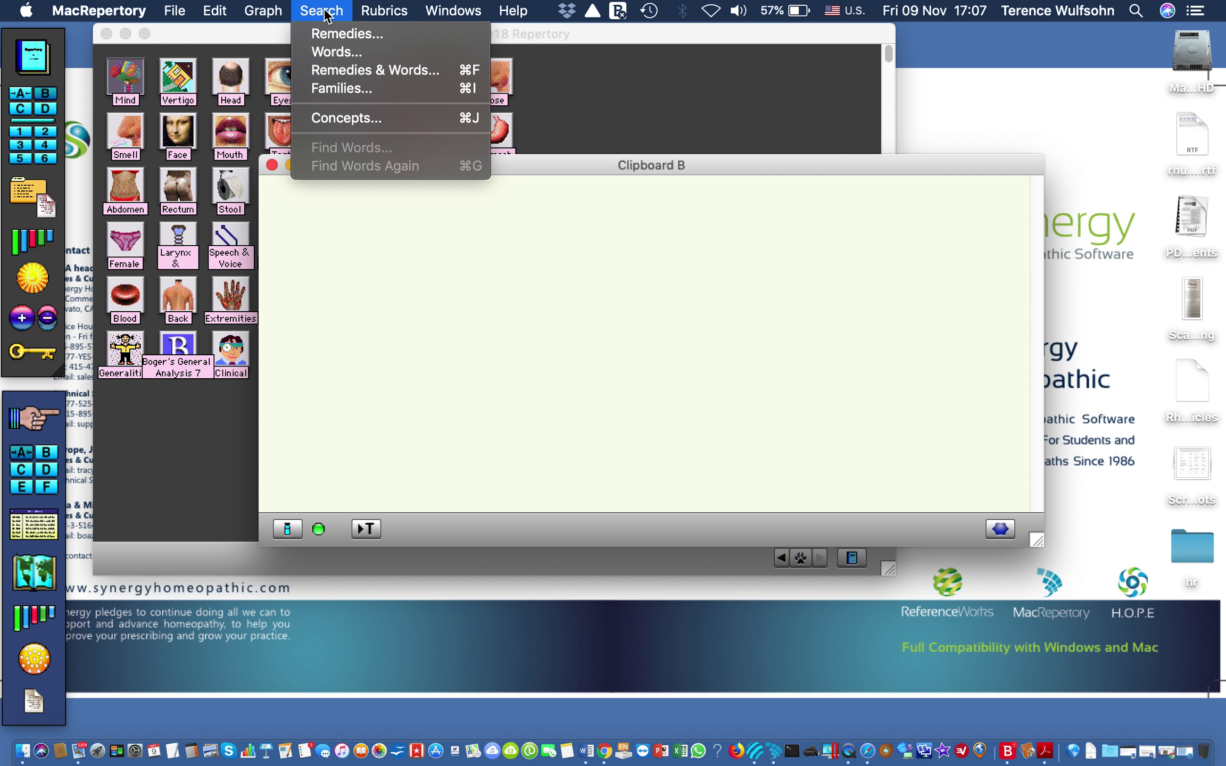
click(341, 69)
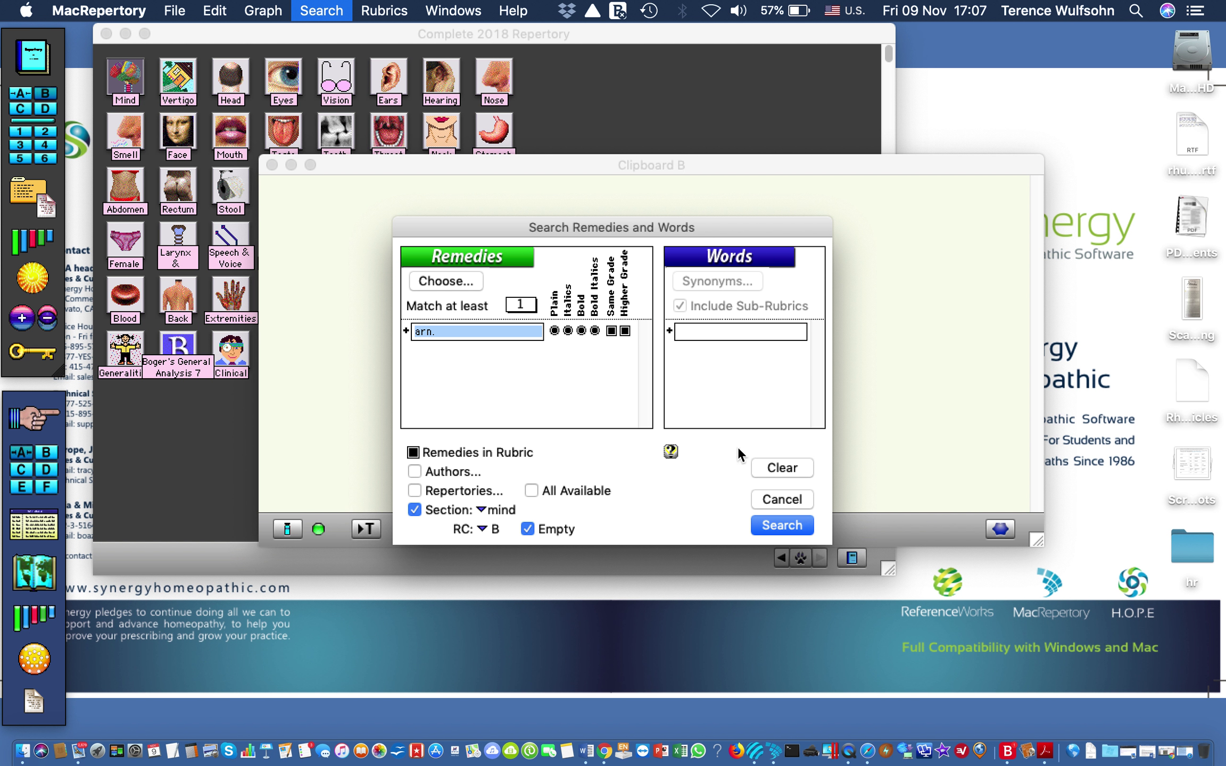
click(782, 467)
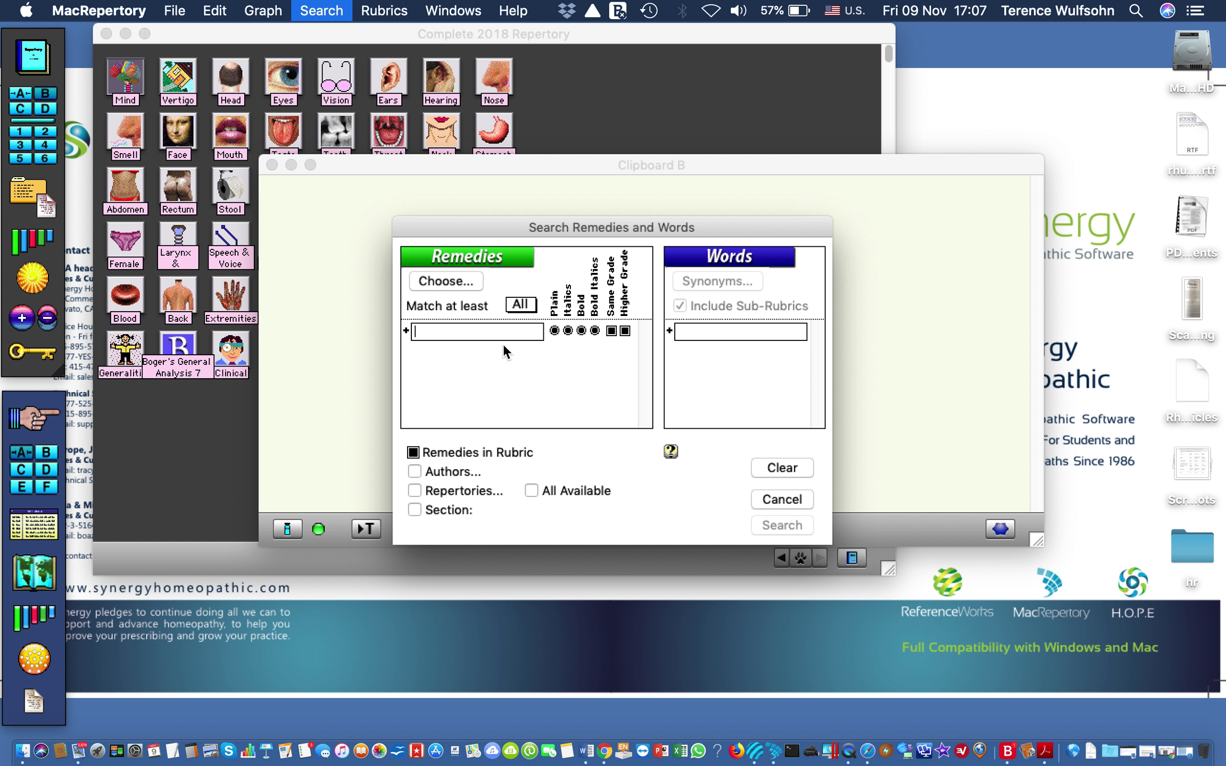
text(cham)
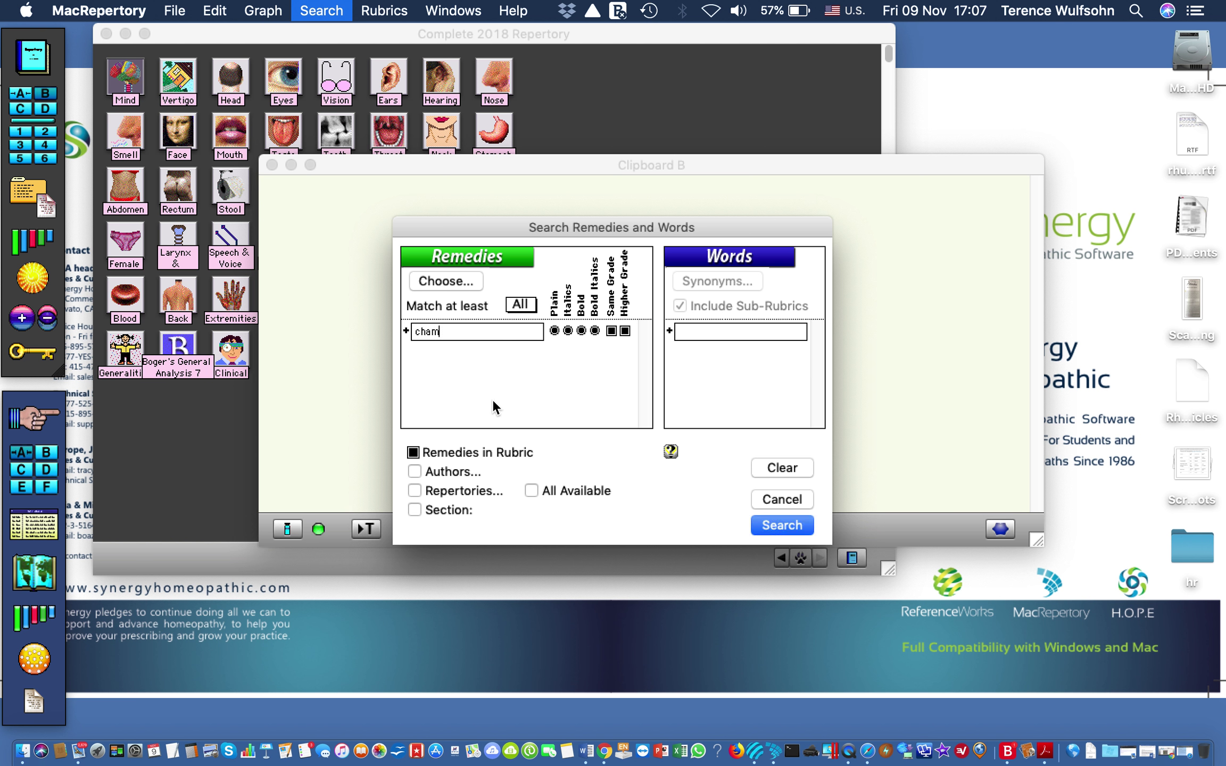
click(413, 509)
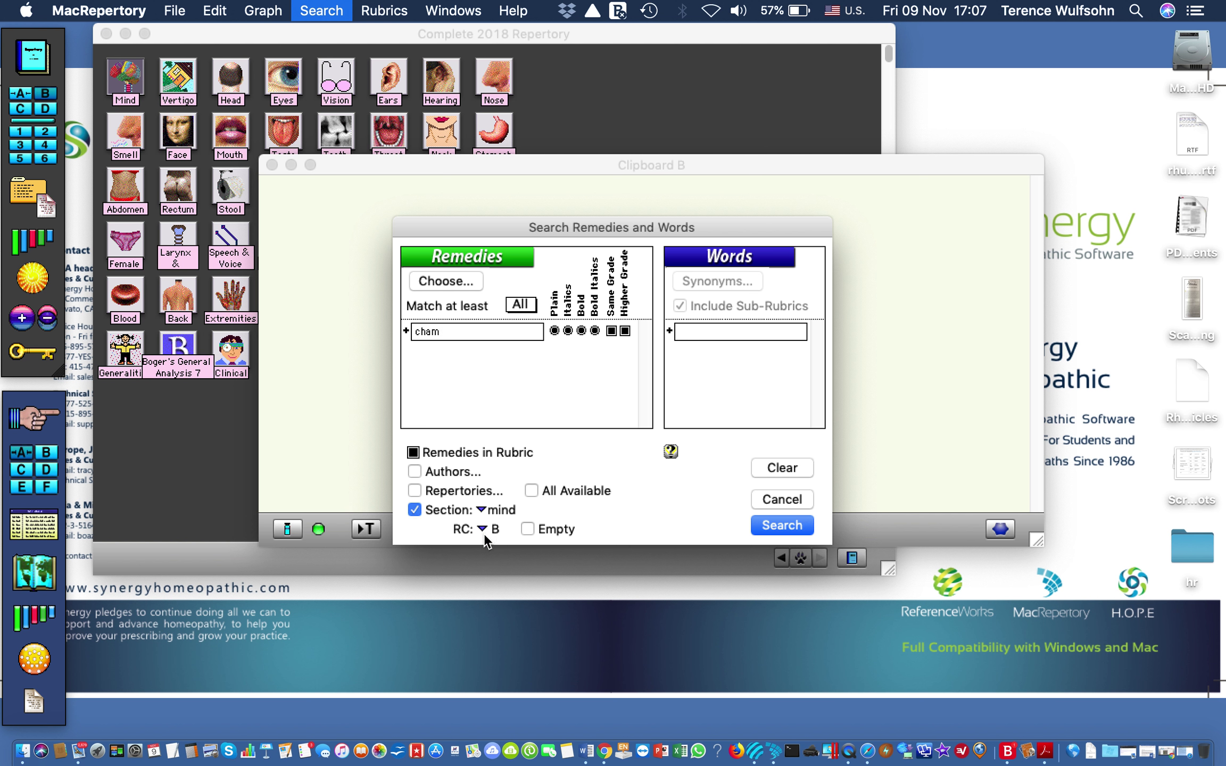
click(529, 529)
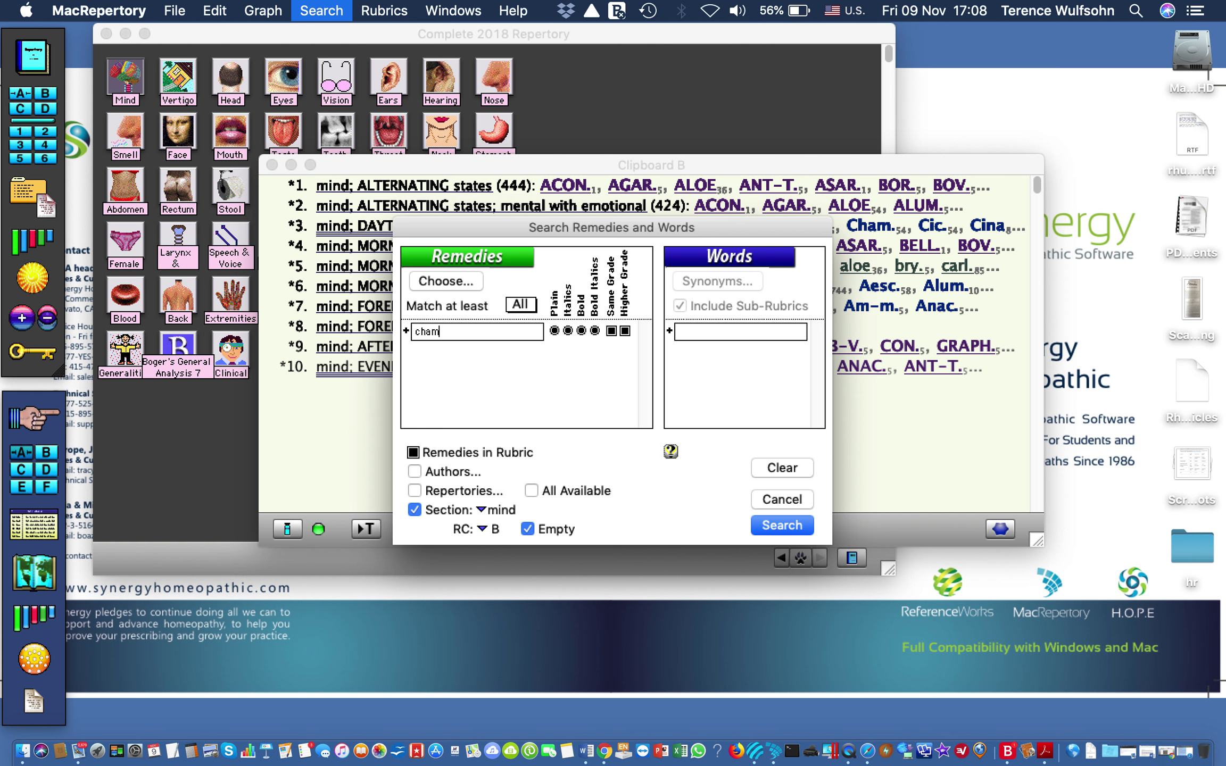
click(780, 534)
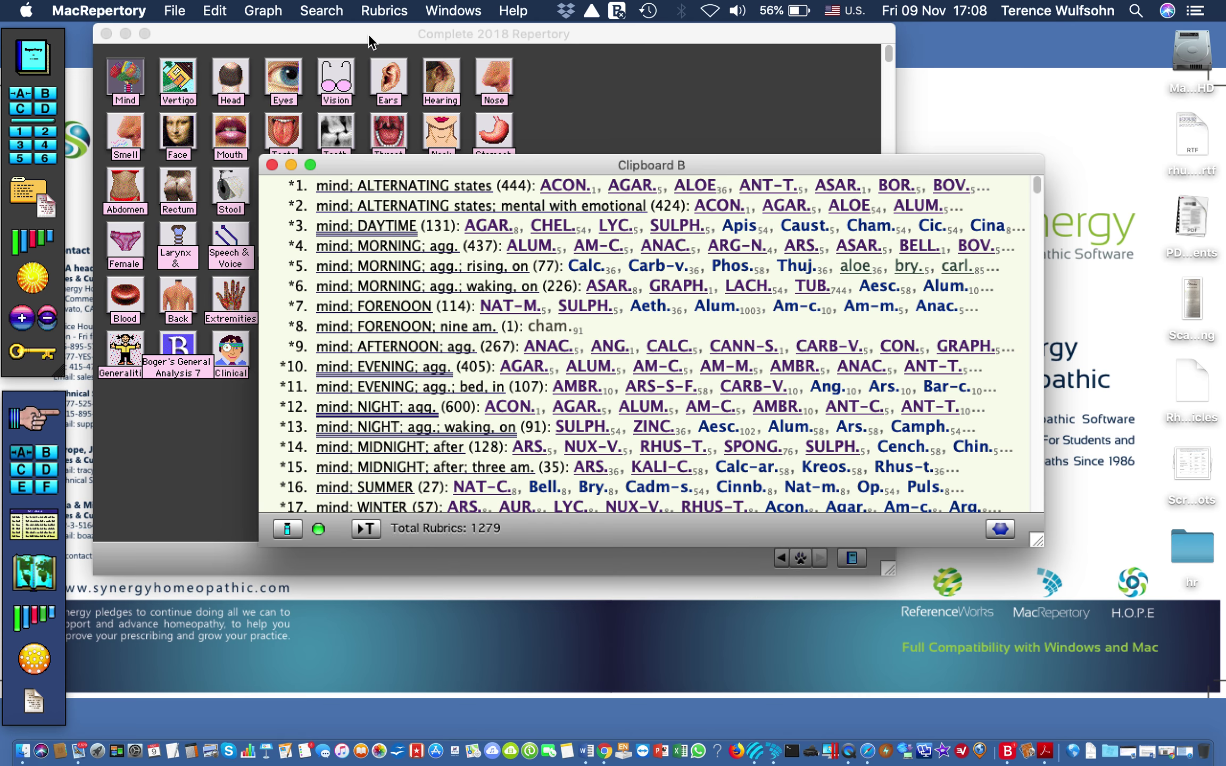
Sort the rubrics in Clipboard B by number of remedies.
click(376, 12)
mouse_move(390, 35)
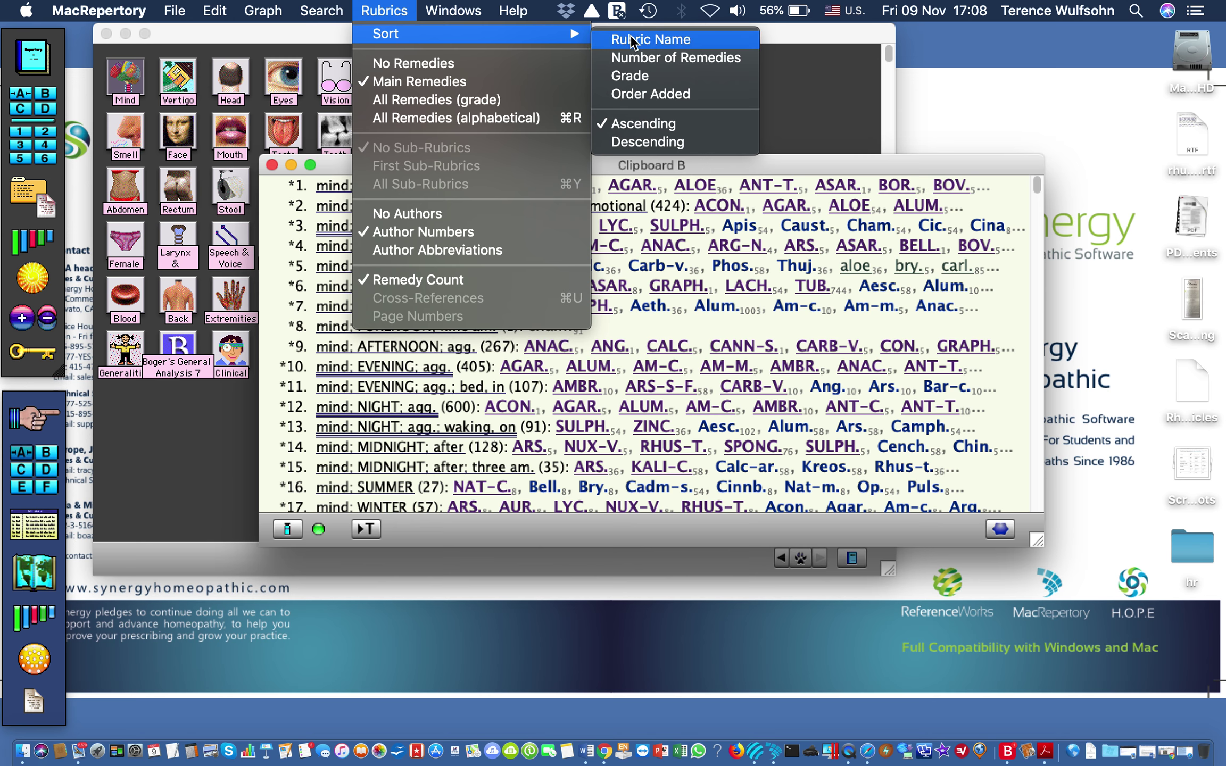
click(641, 56)
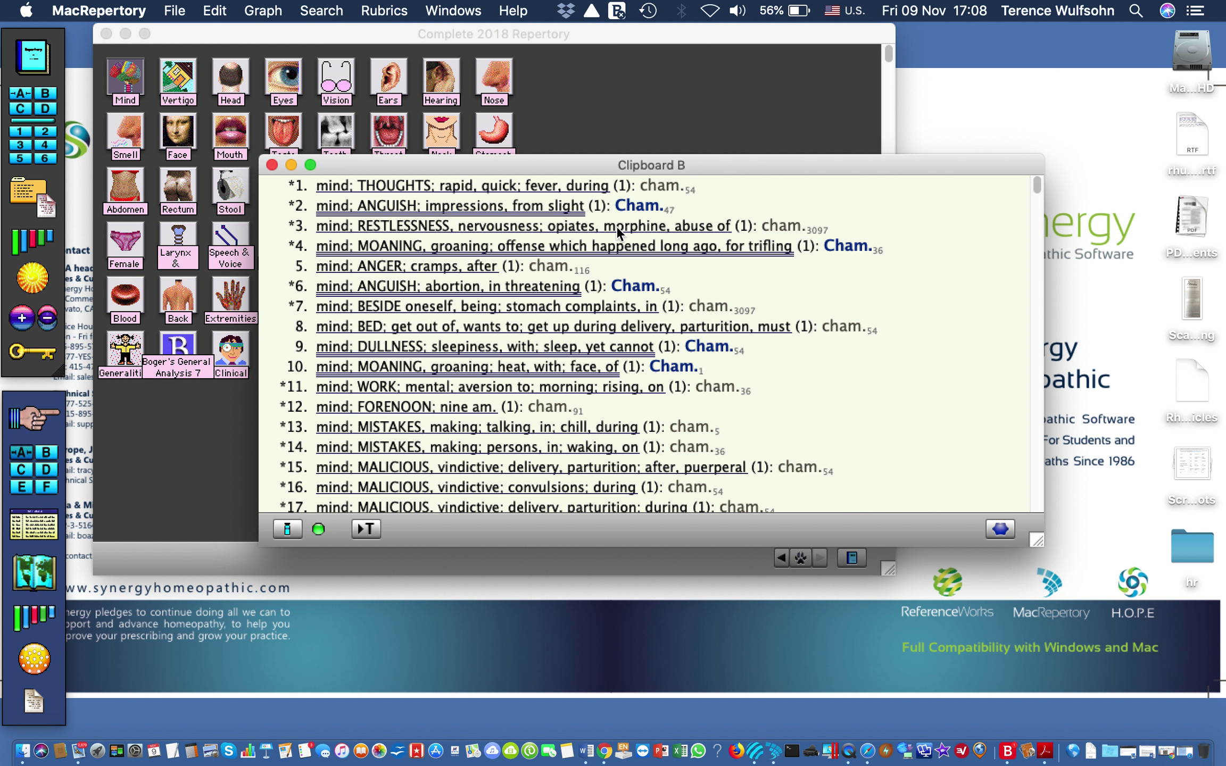
Examine the cham. mind rubrics with the fewest remedies in the sorted Clipboard B list.
scroll(556, 270, down, 6)
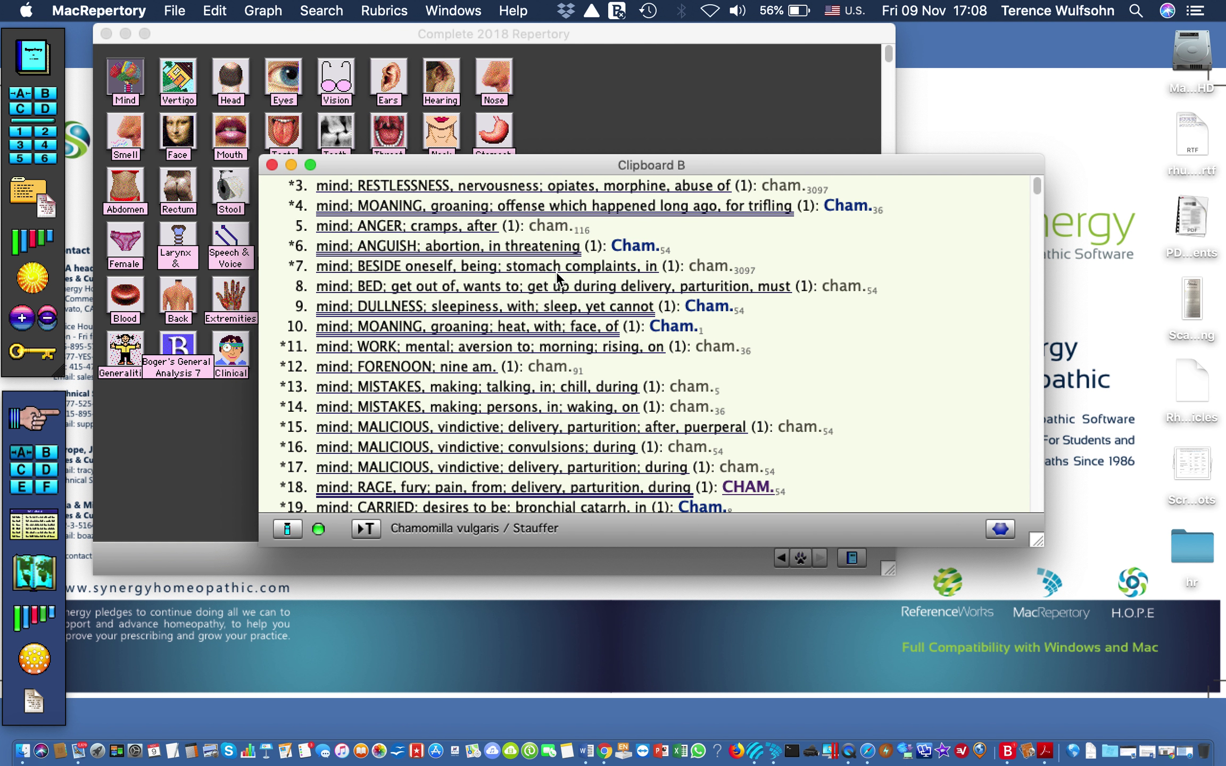
scroll(556, 271, down, 10)
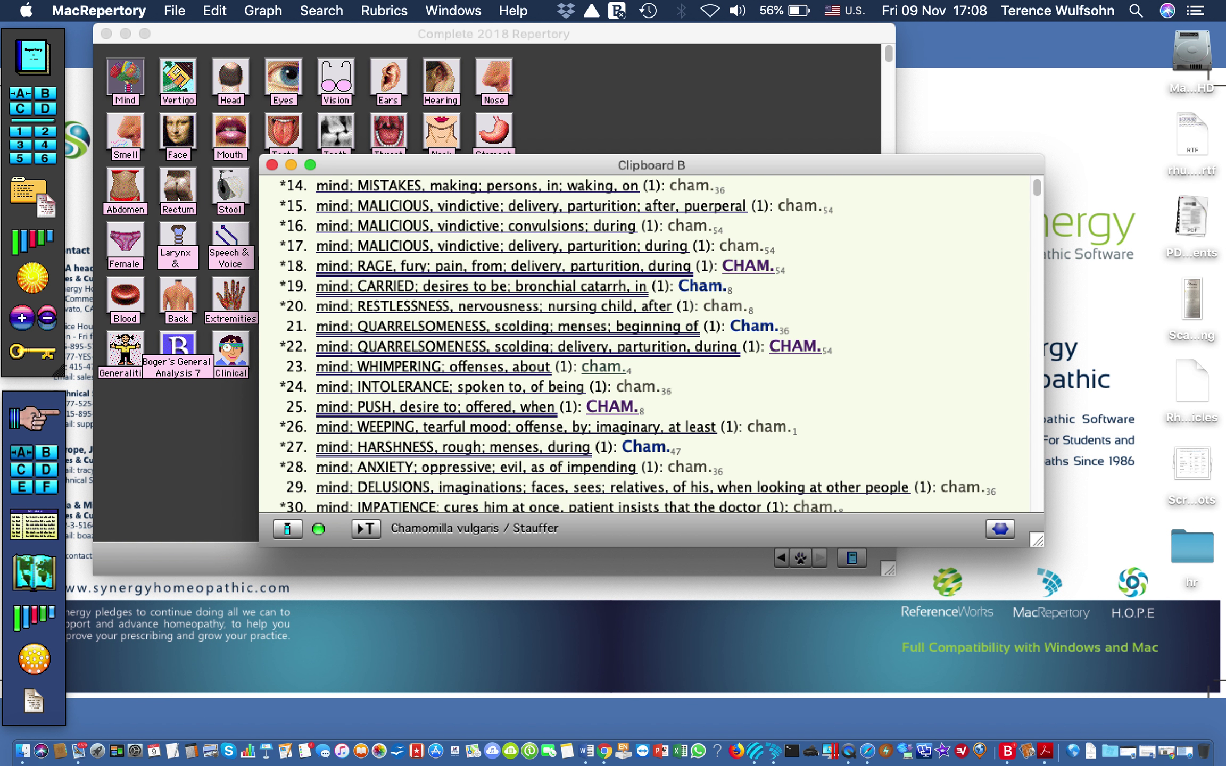
scroll(557, 271, down, 9)
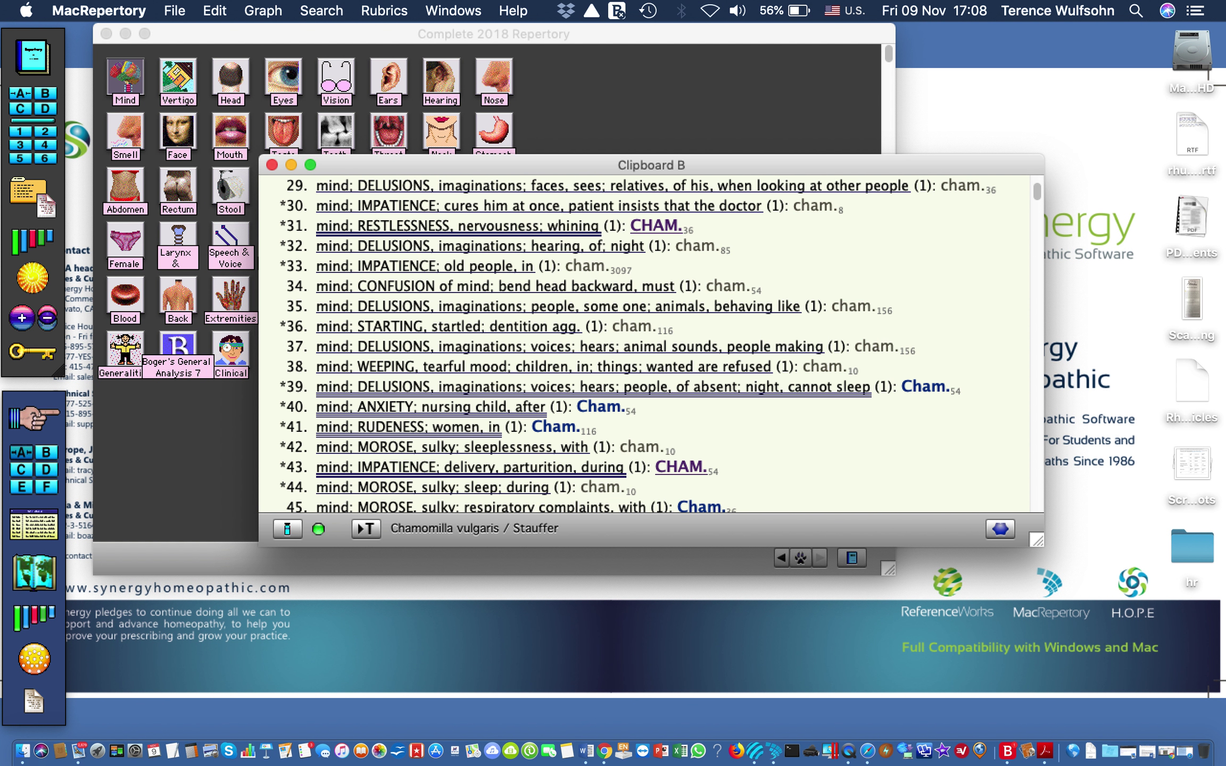
scroll(556, 271, down, 9)
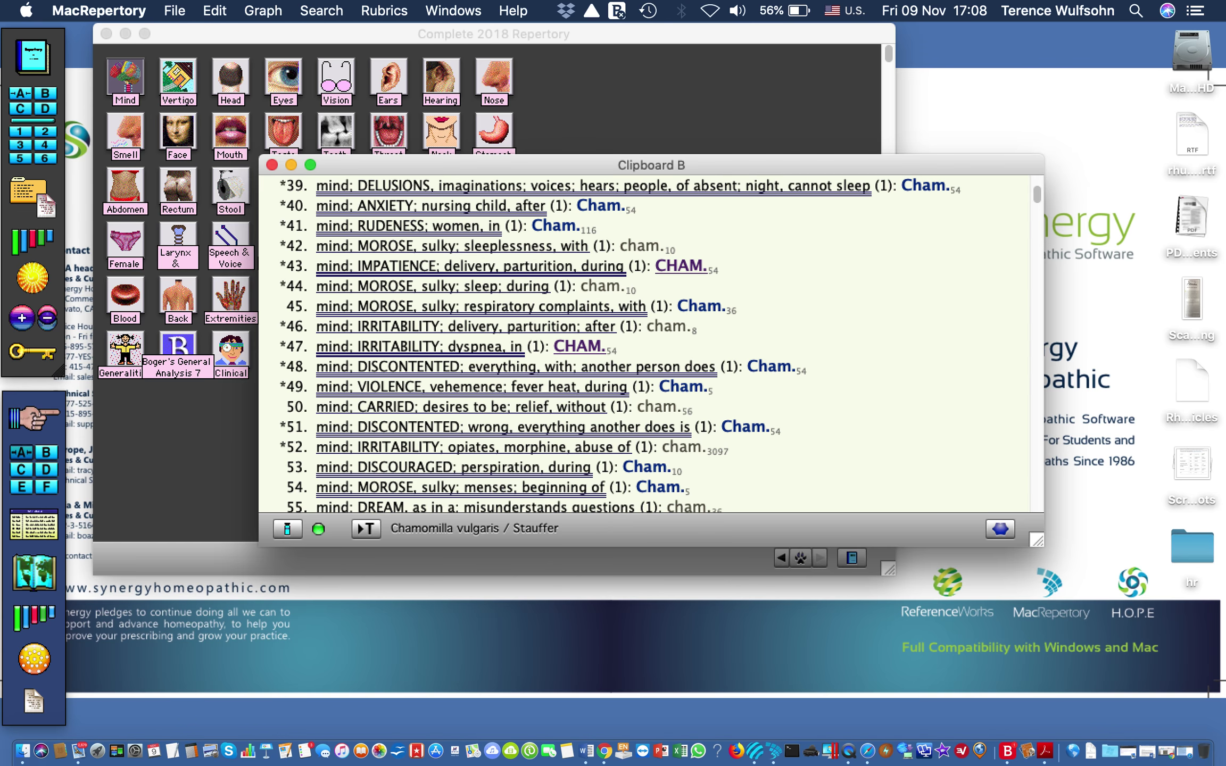
scroll(556, 270, down, 9)
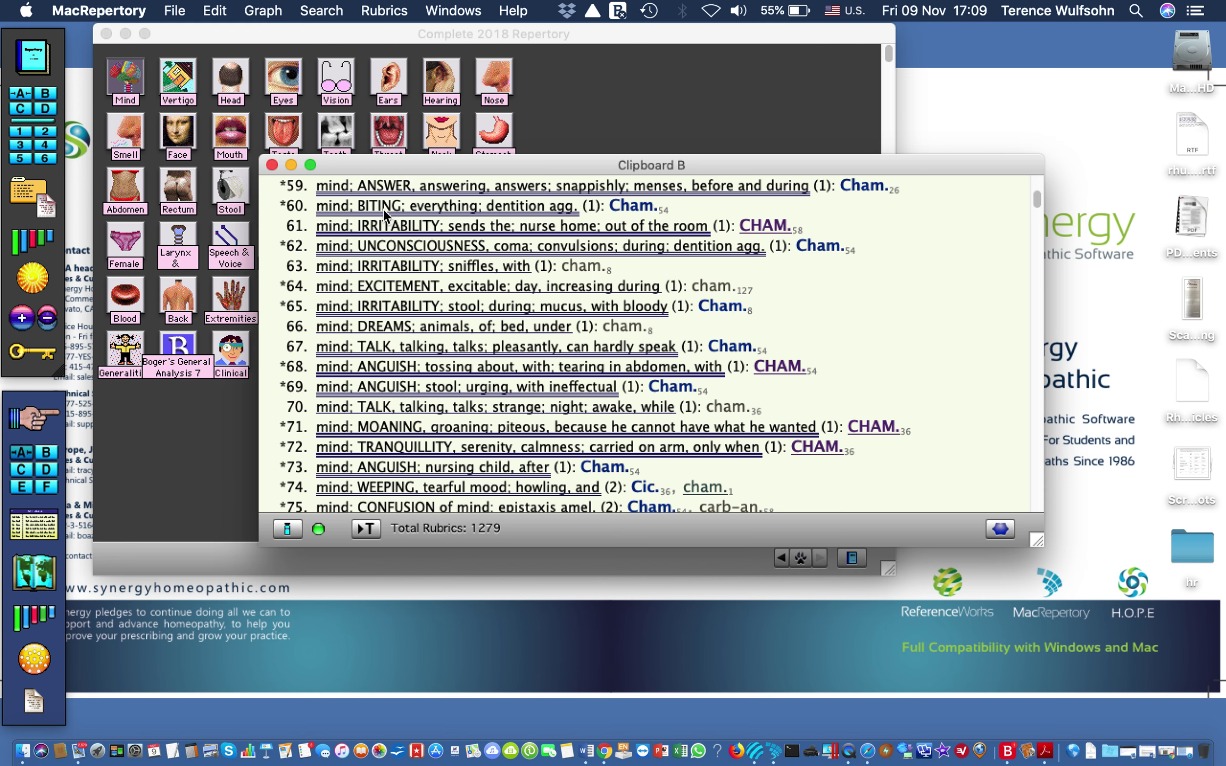
Open Clipboard C and set up a remedies and words search with arn as the remedy.
click(25, 112)
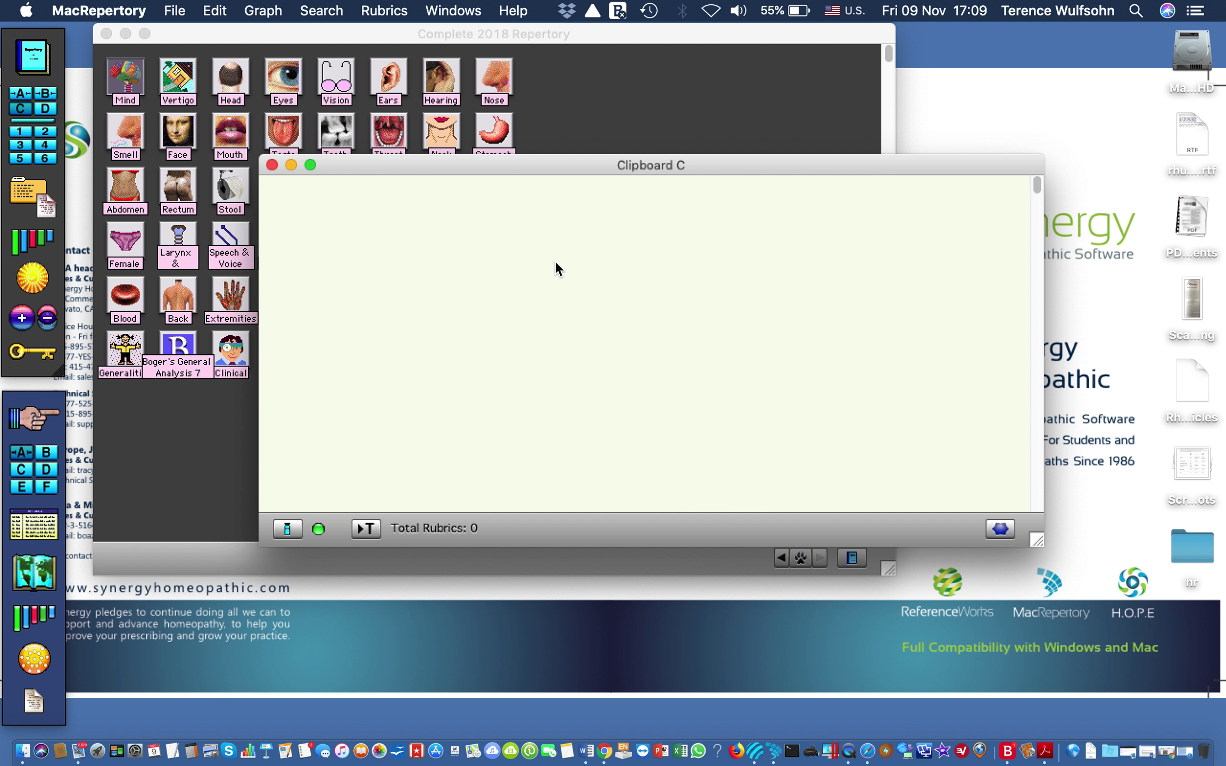
click(326, 10)
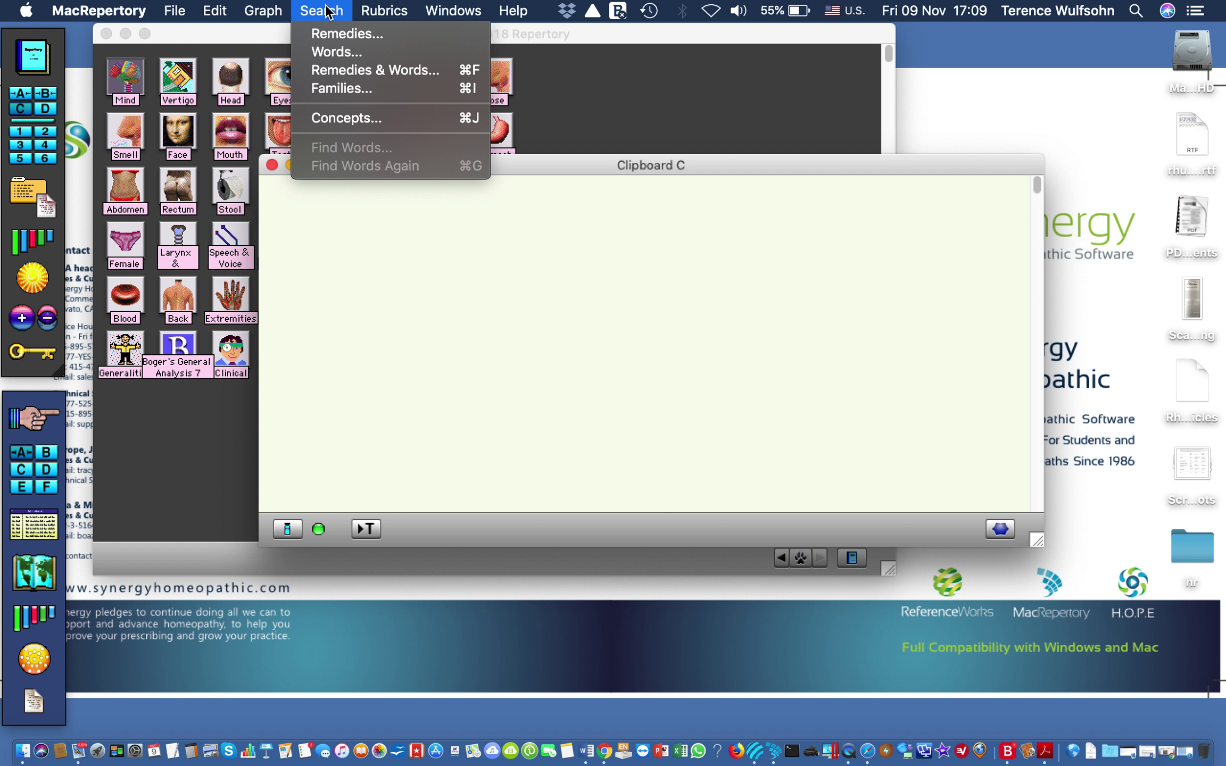
click(351, 68)
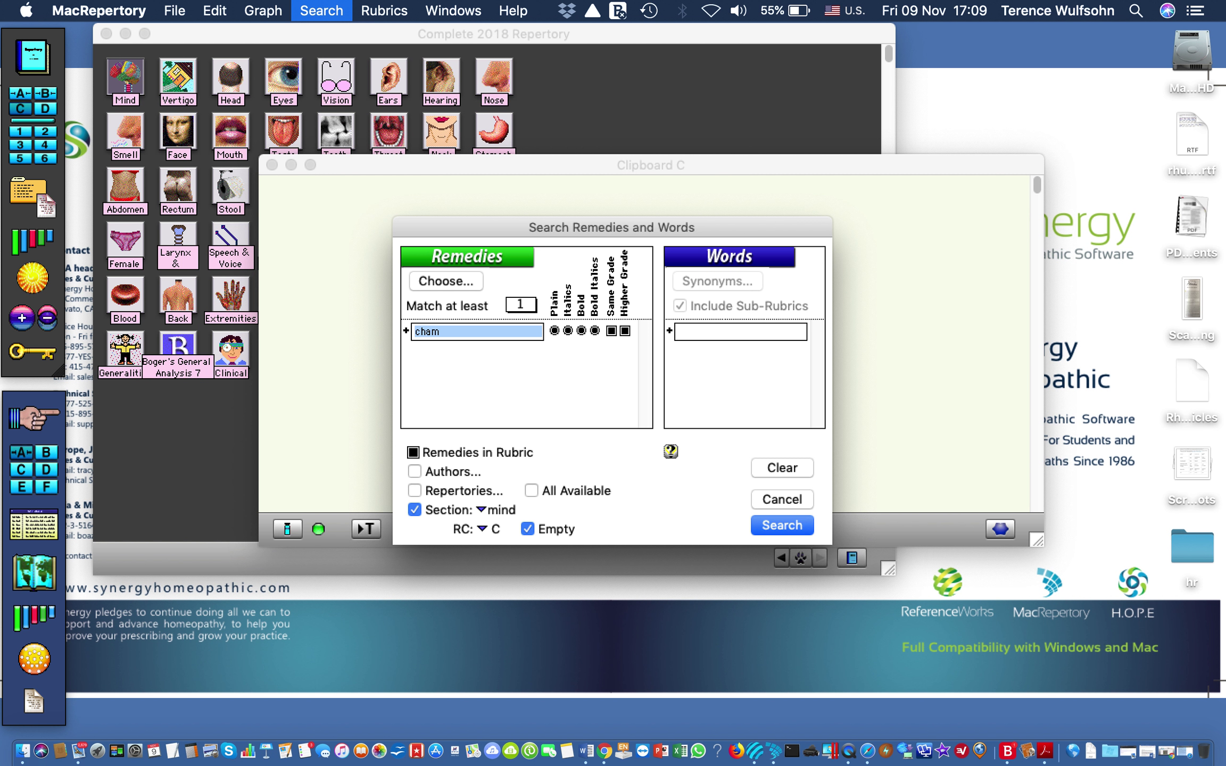
click(455, 332)
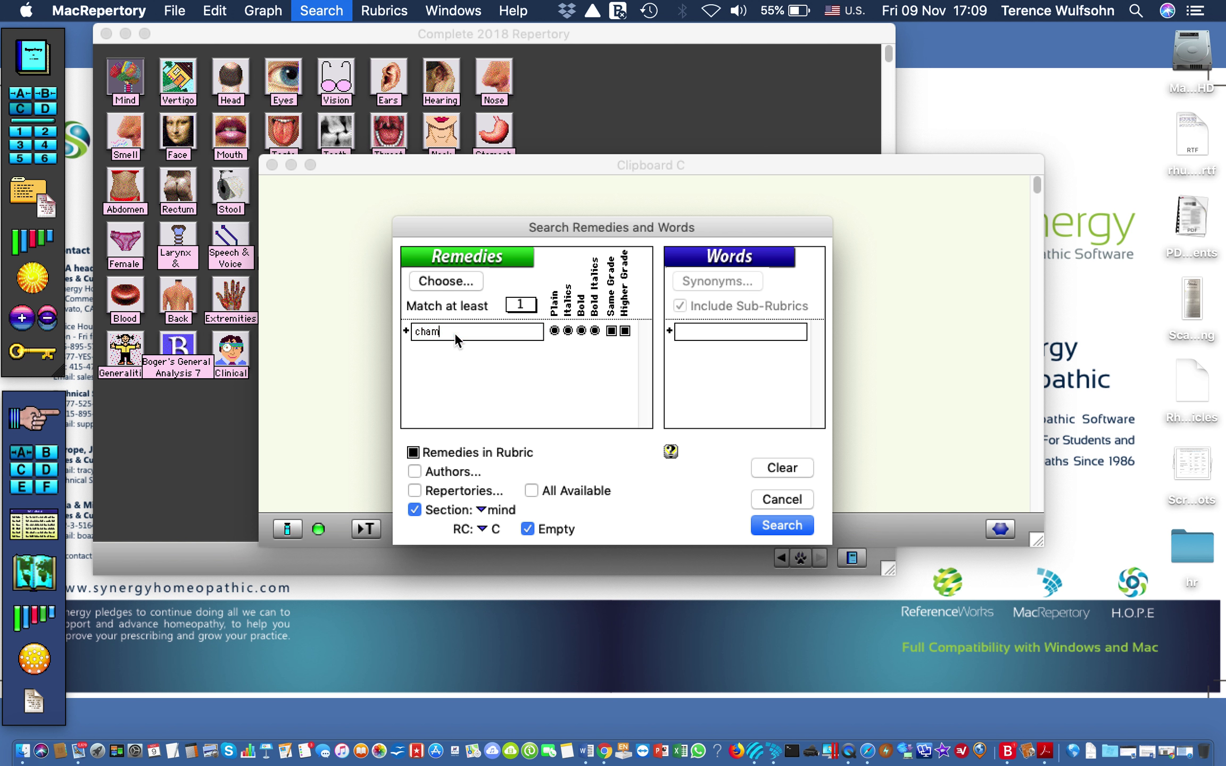
key(BackSpace)
key(BackSpace)
key(BackSpace)
key(BackSpace)
text(arn)
Restrict the arn search to bold and bold italics, exclude rubrics with other same-grade or higher-grade remedies, and run it.
click(554, 332)
click(612, 331)
click(612, 331)
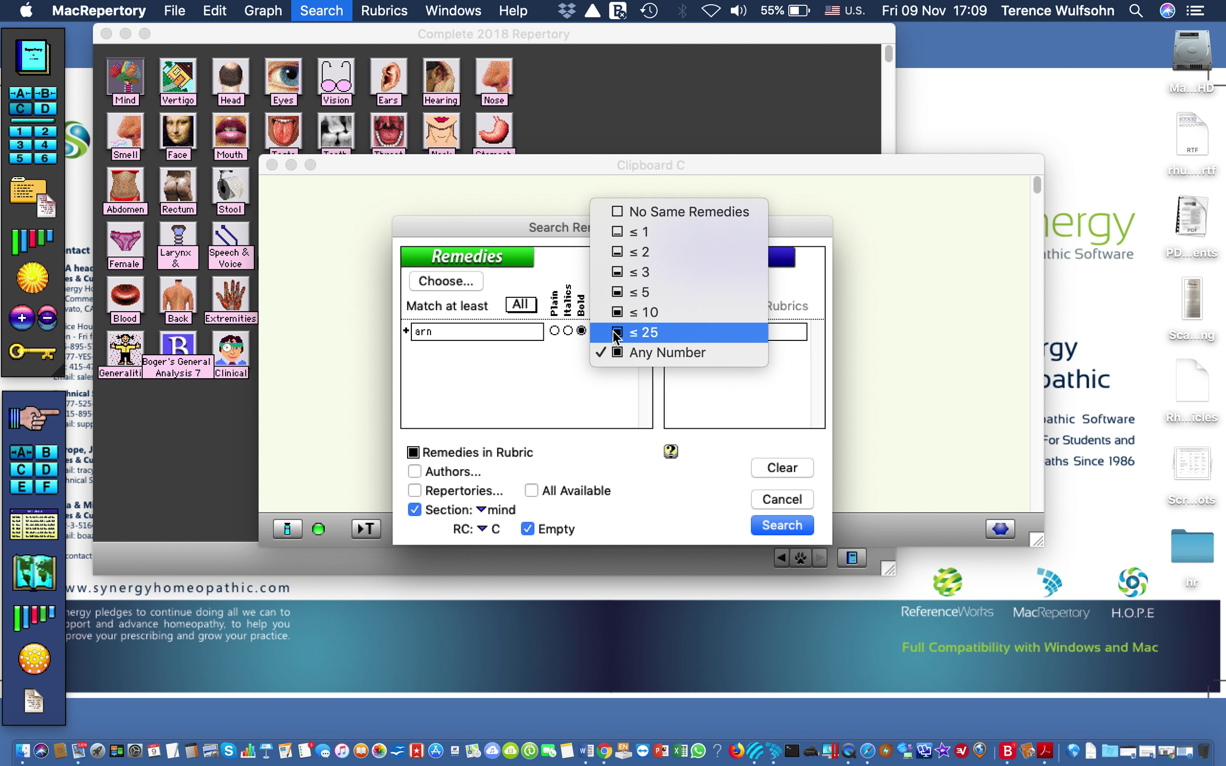
click(624, 210)
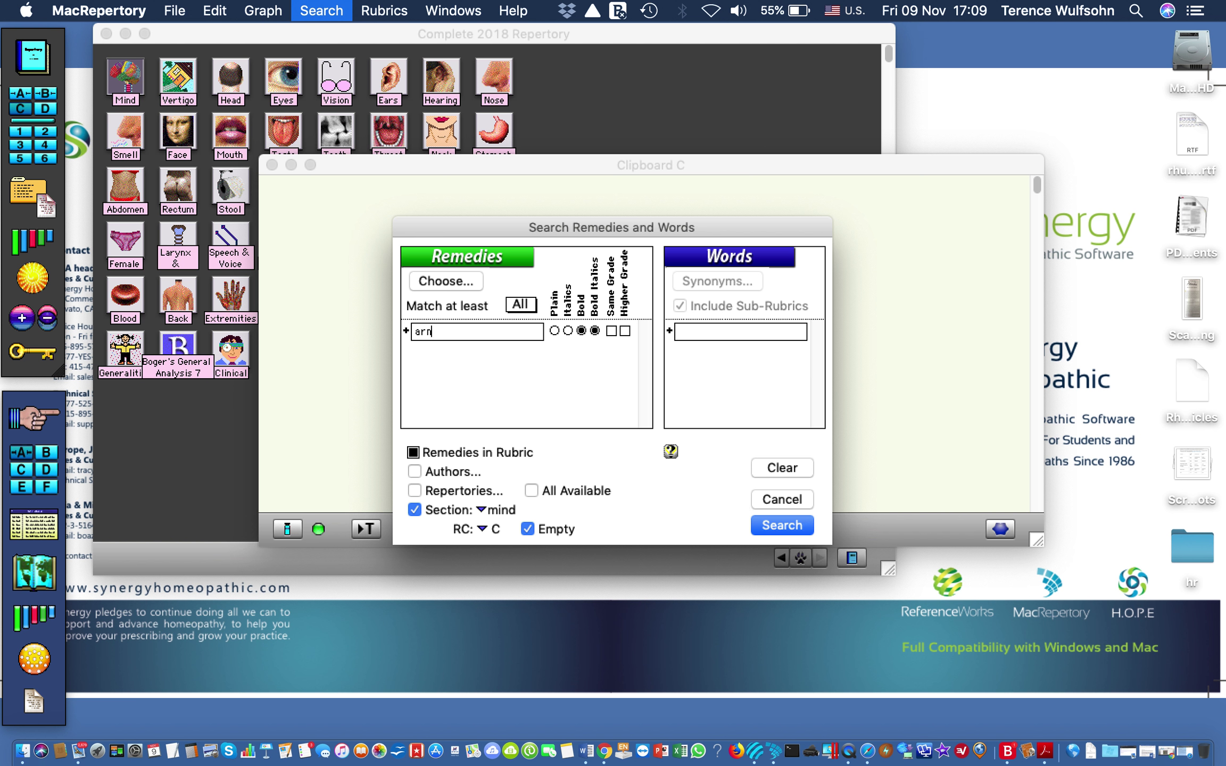
click(782, 525)
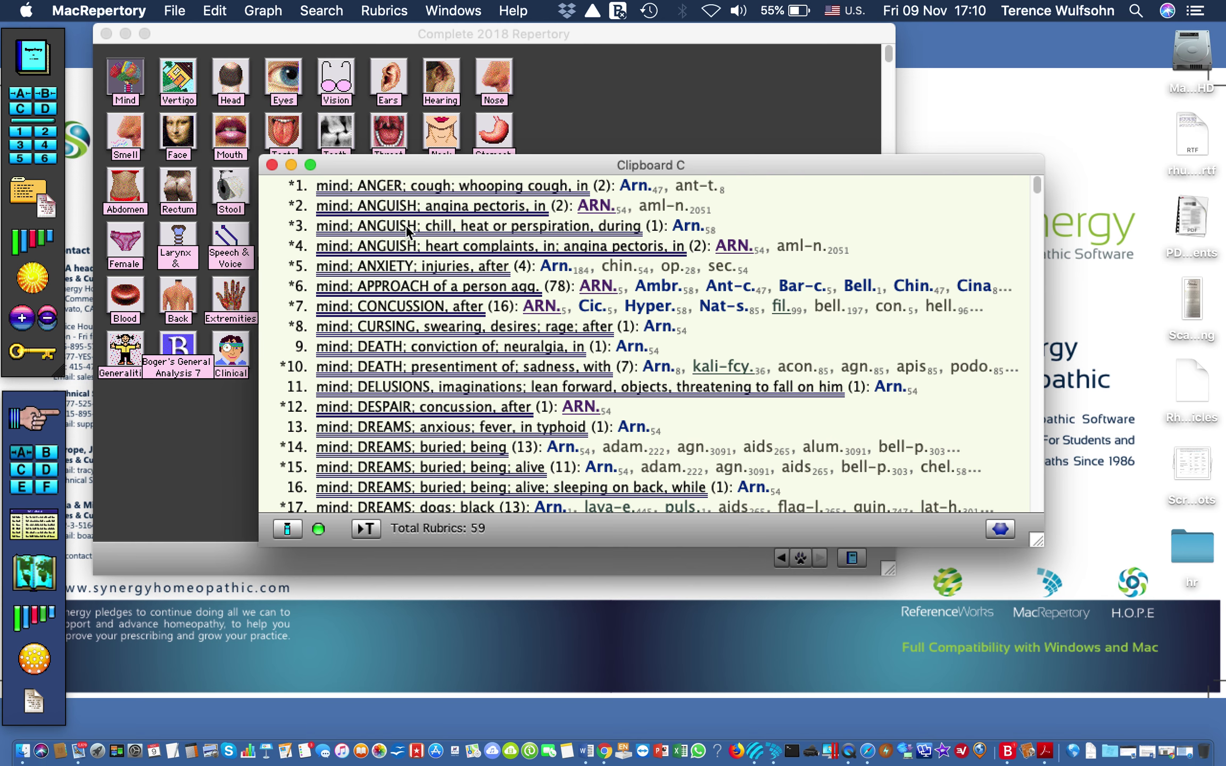
Open Clipboard D and run the same grade-restricted mind search with cham as the remedy.
click(48, 109)
click(321, 11)
click(334, 66)
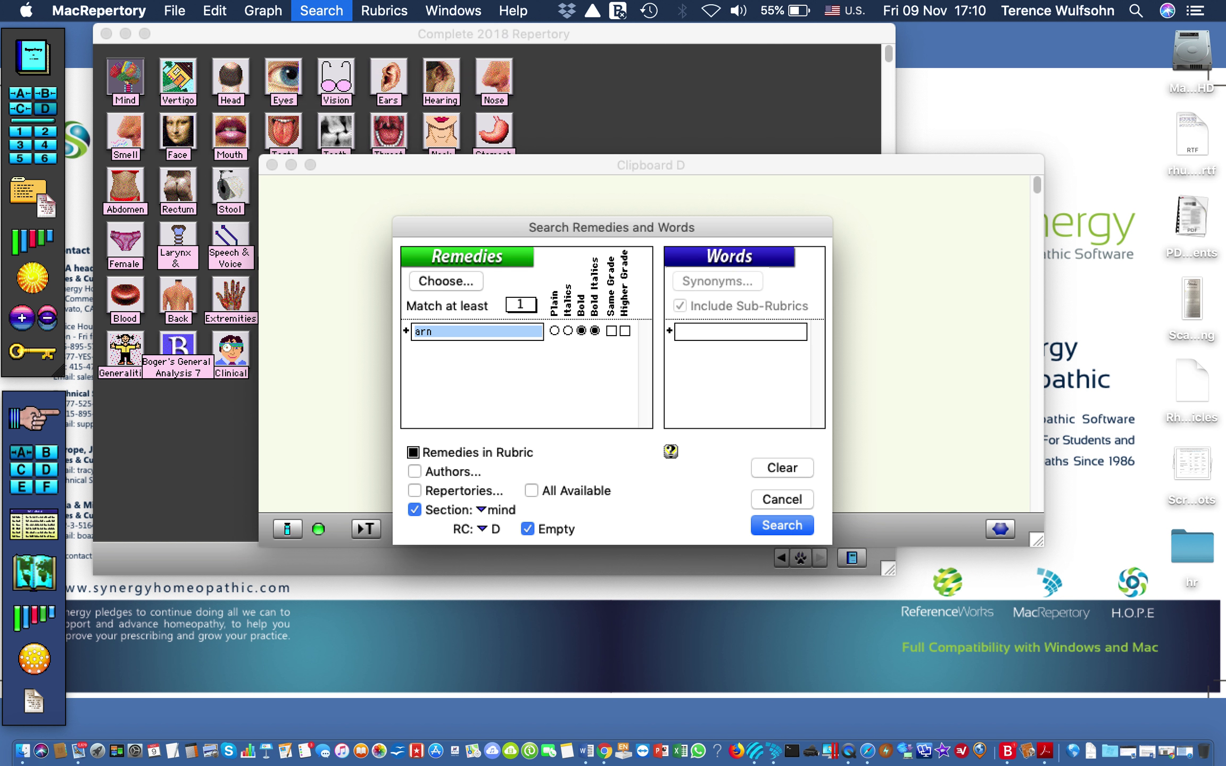
click(438, 334)
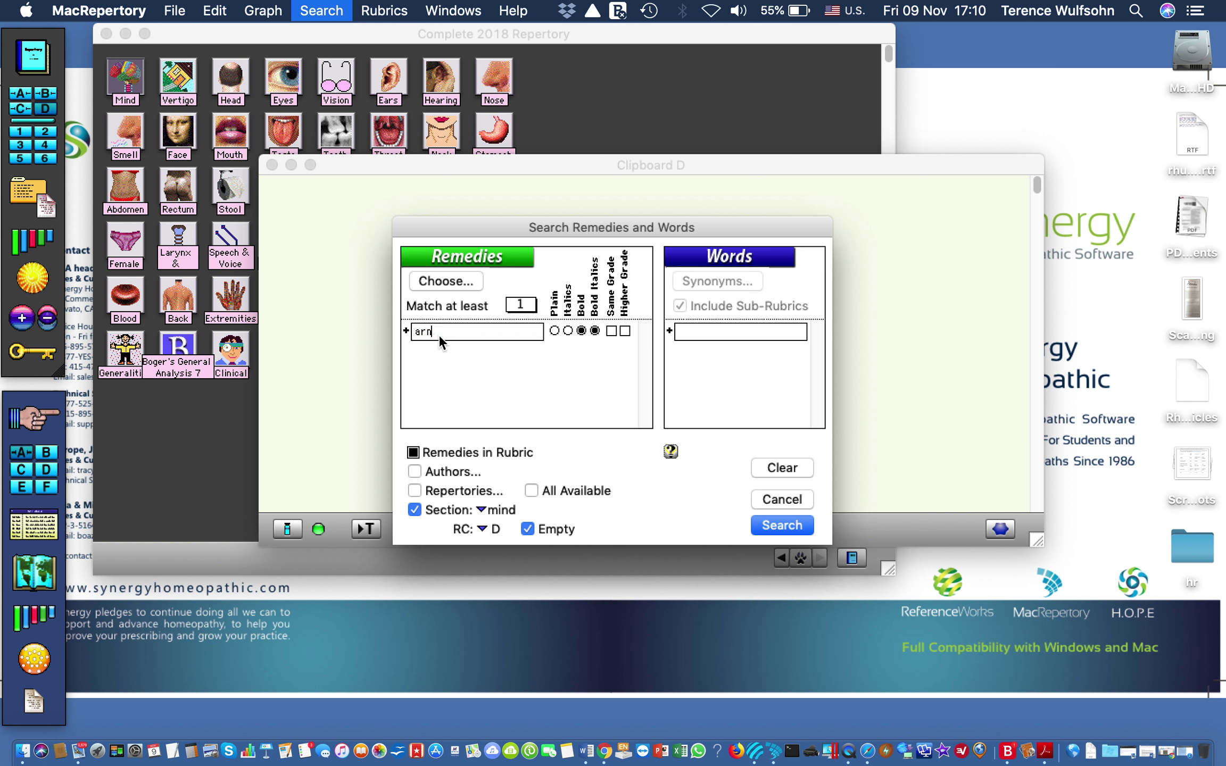
key(BackSpace)
key(BackSpace)
key(BackSpace)
text(cah)
key(BackSpace)
key(BackSpace)
text(ham)
key(Return)
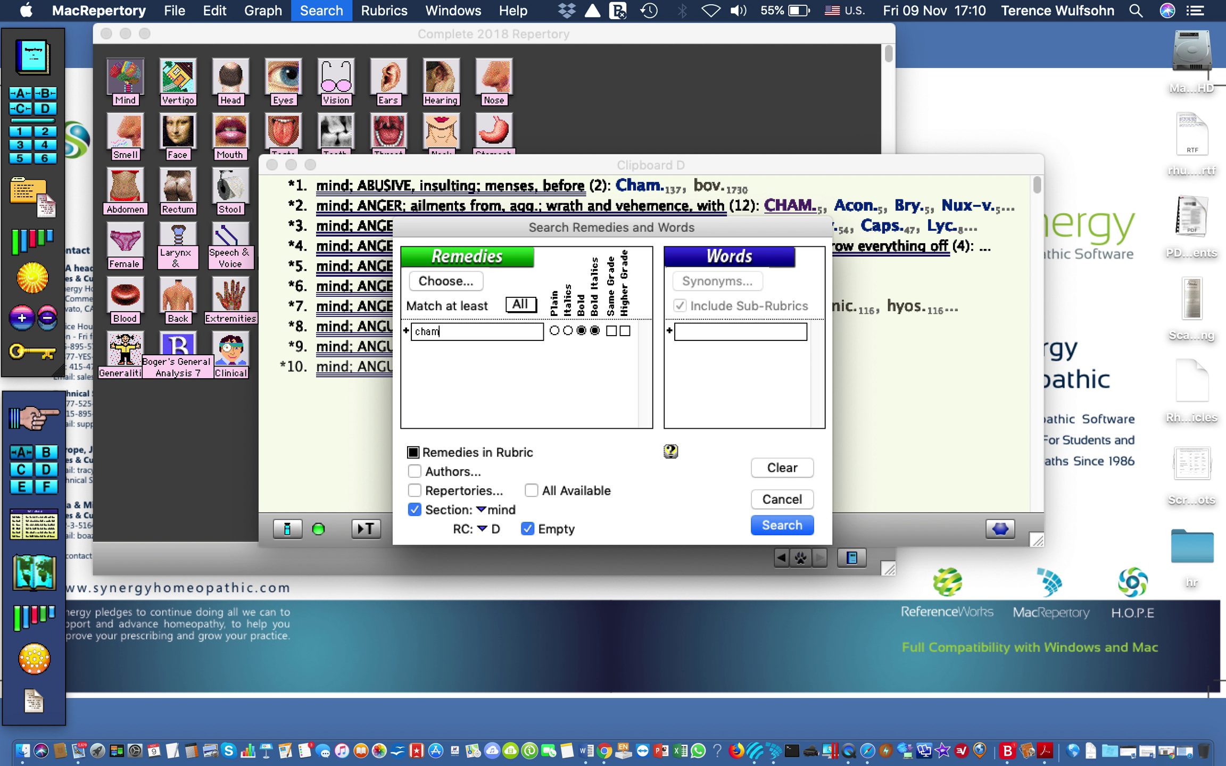